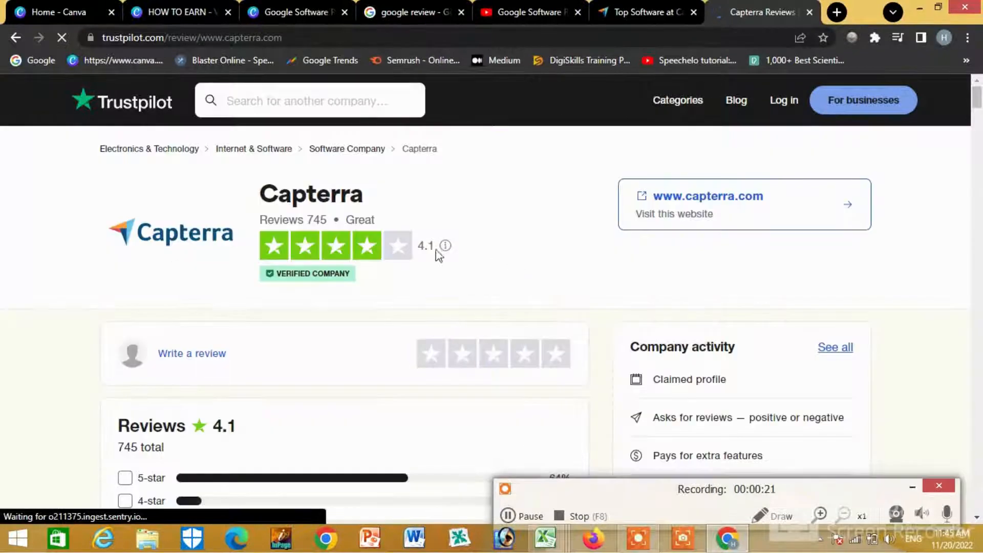
Examine Capterra's star-rating breakdown and read through customer reviews on its Trustpilot page.
scroll(527, 221, "down", 4)
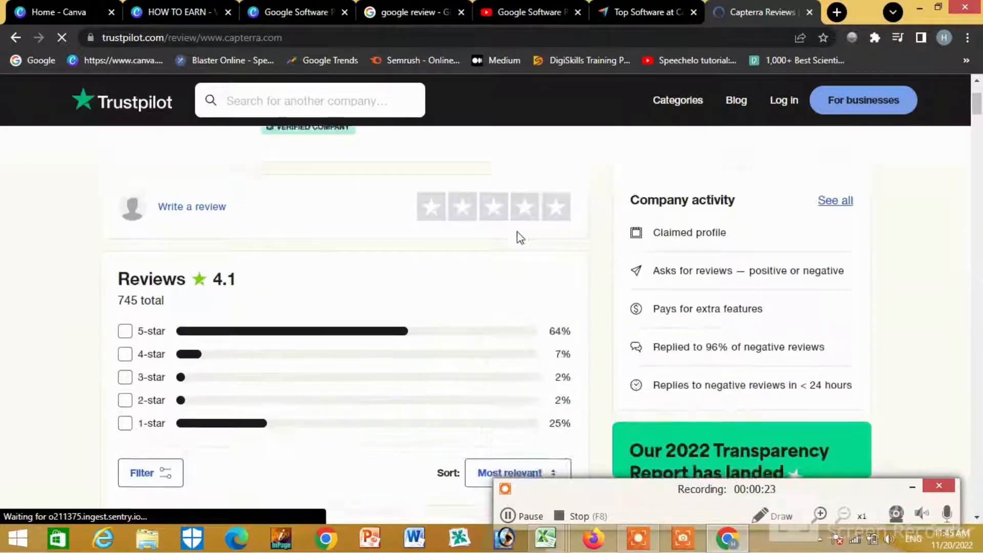
scroll(445, 256, "up", 3)
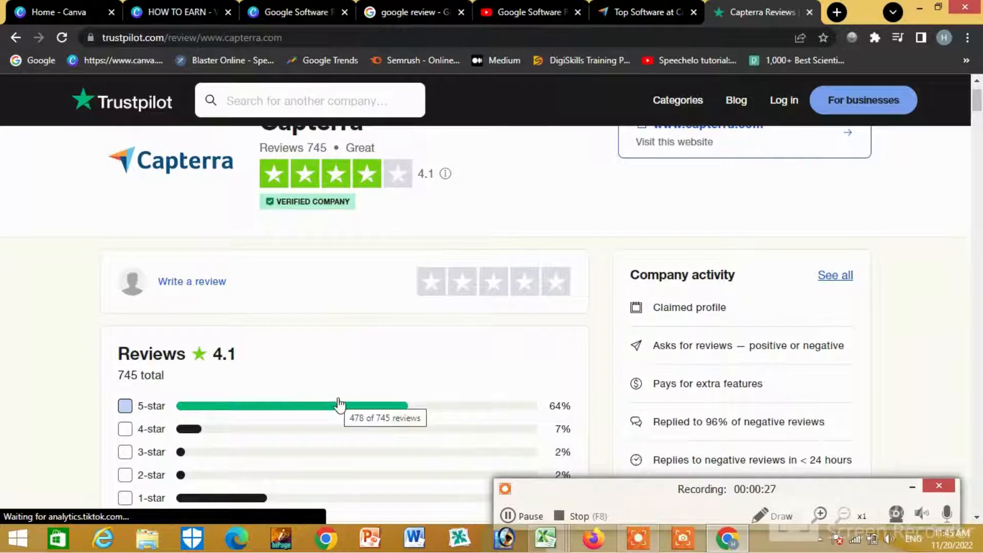
mouse_move(369, 410)
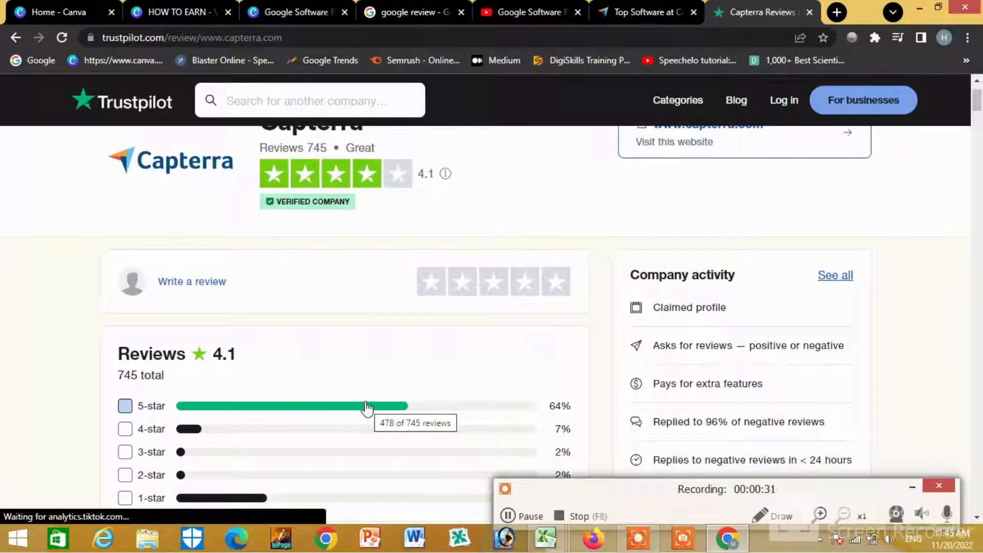
scroll(367, 407, "down", 12)
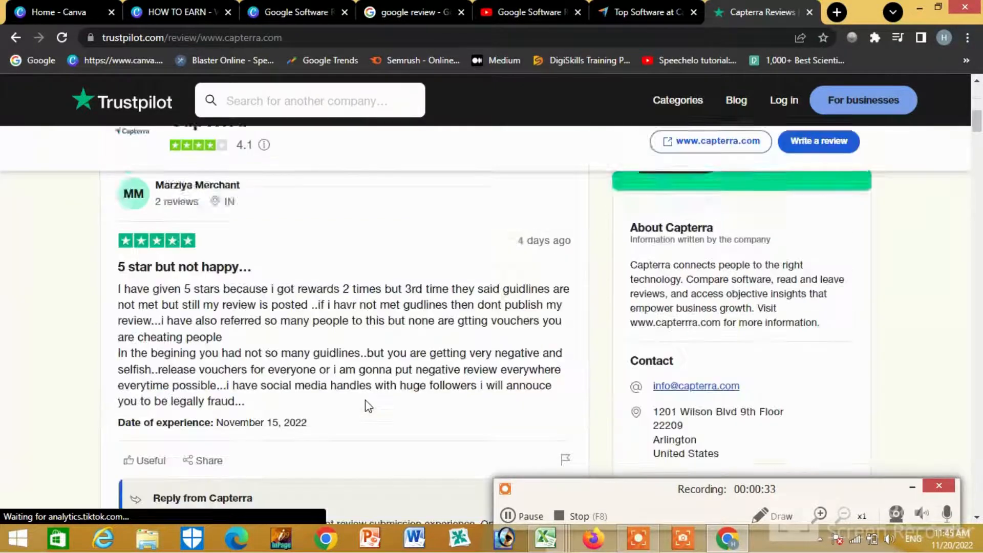
scroll(357, 395, "up", 1)
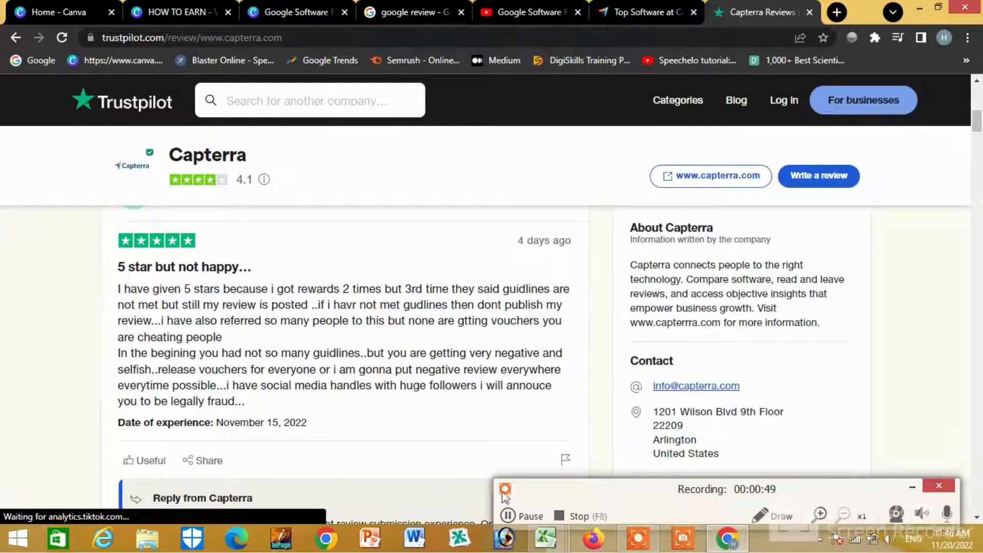
scroll(251, 297, "down", 5)
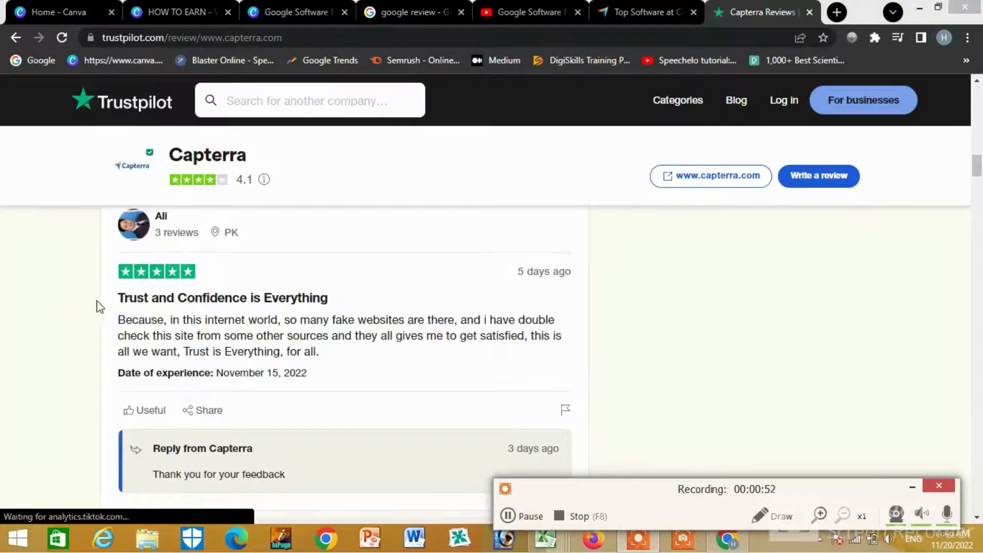
left_click_drag(118, 320, 460, 322)
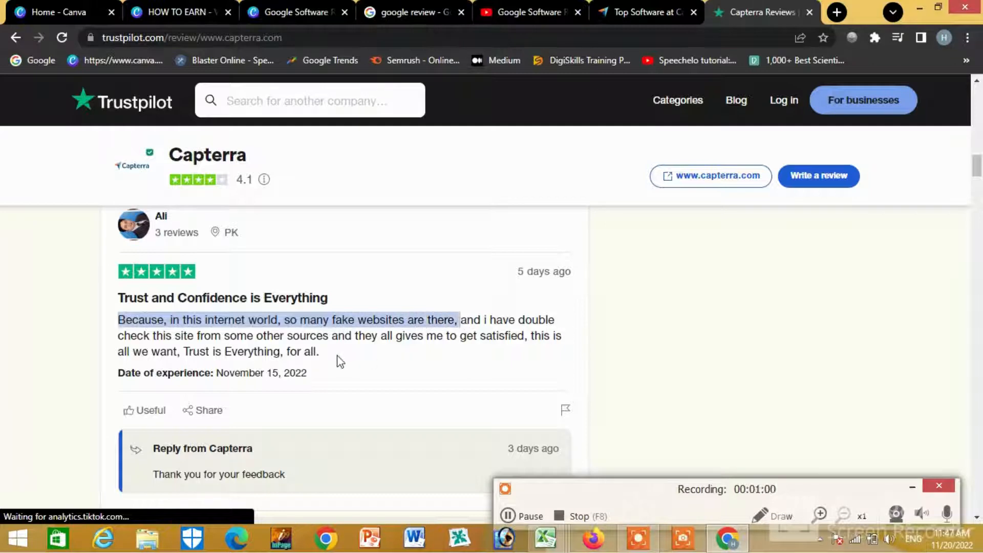
left_click_drag(347, 352, 107, 322)
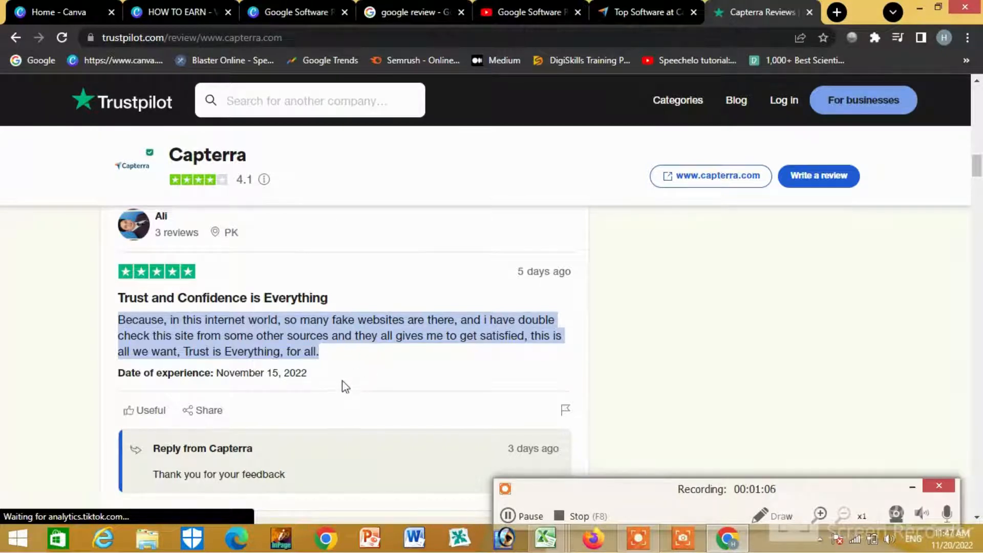
Switch to the Capterra site and sign up with the existing Google account.
left_click(643, 11)
key("F7")
key("F7")
left_click(810, 155)
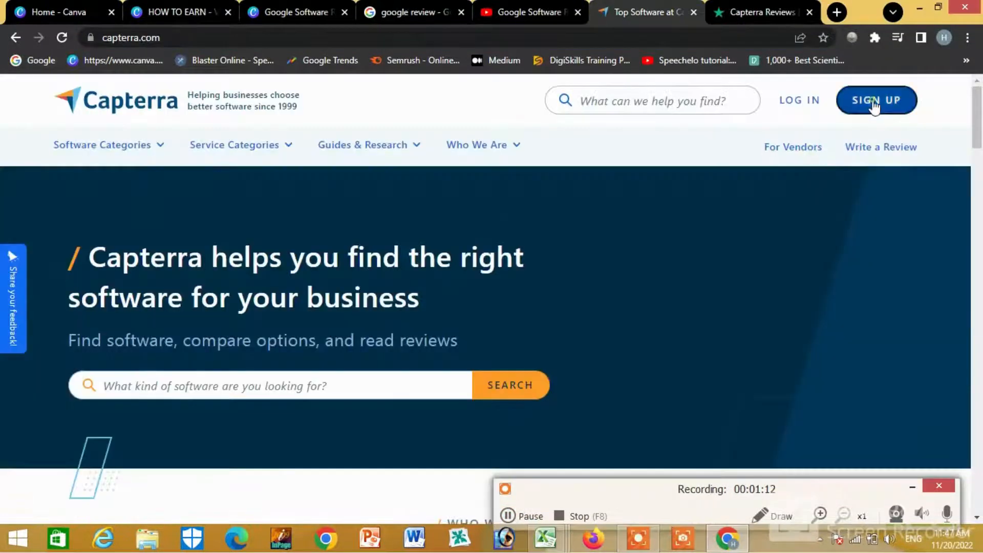
left_click(874, 102)
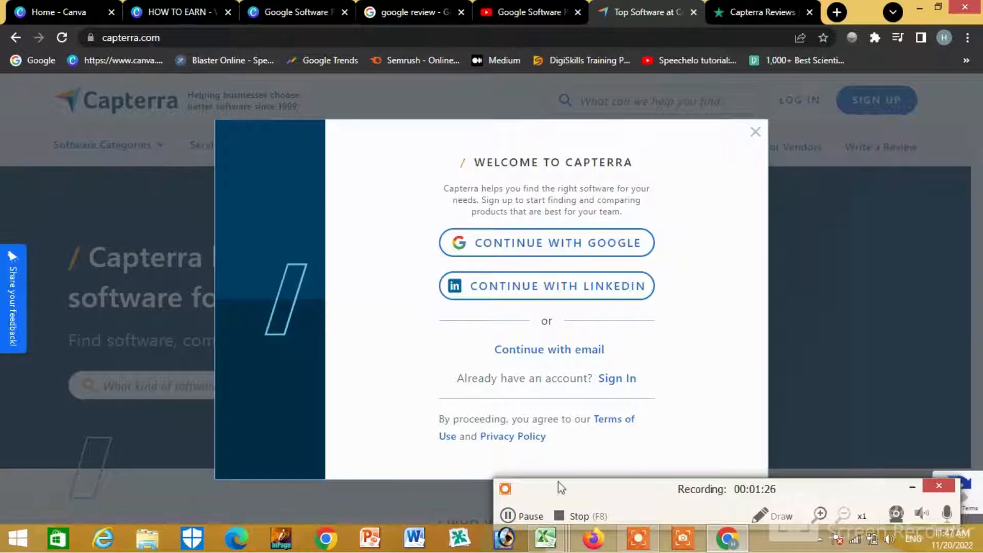
left_click(504, 516)
left_click(572, 251)
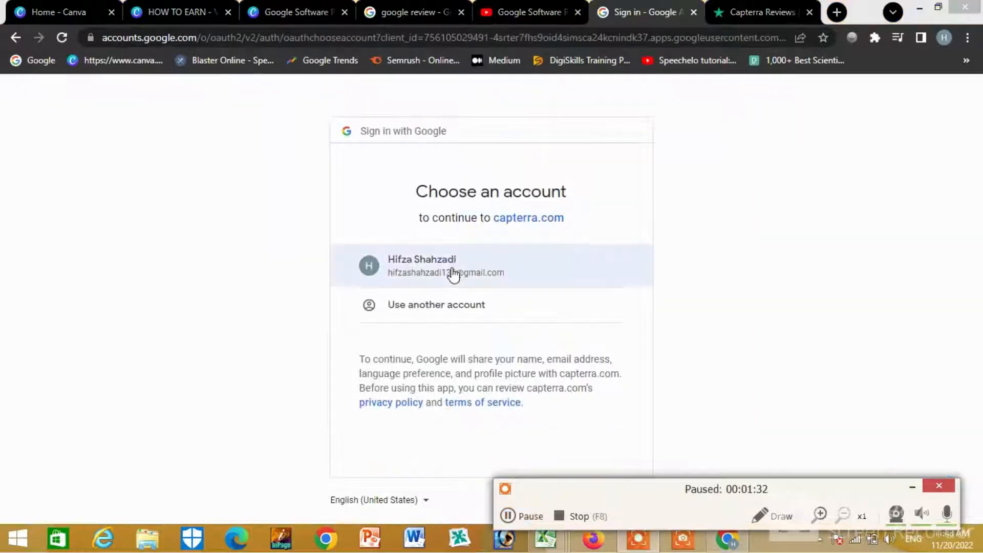
left_click(453, 275)
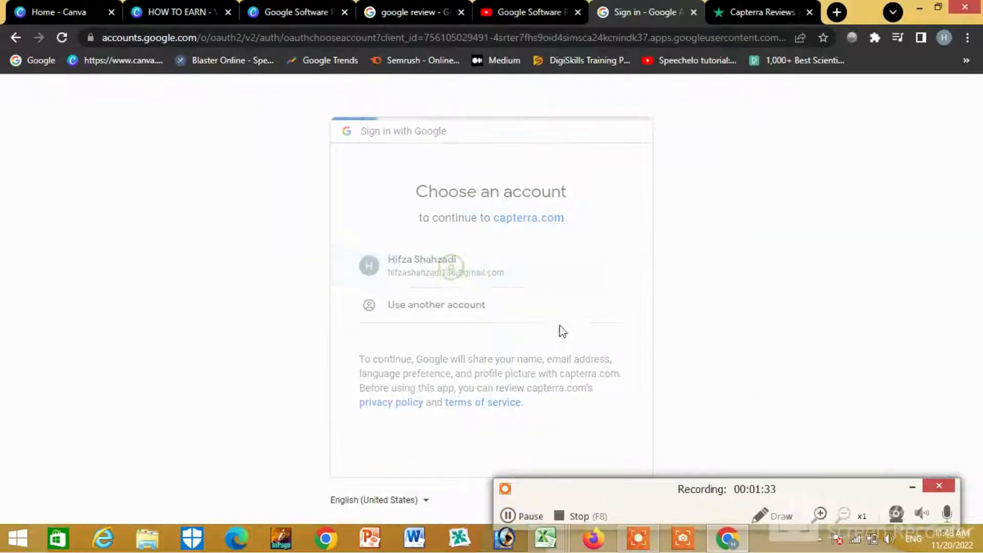
left_click(511, 516)
key("F7")
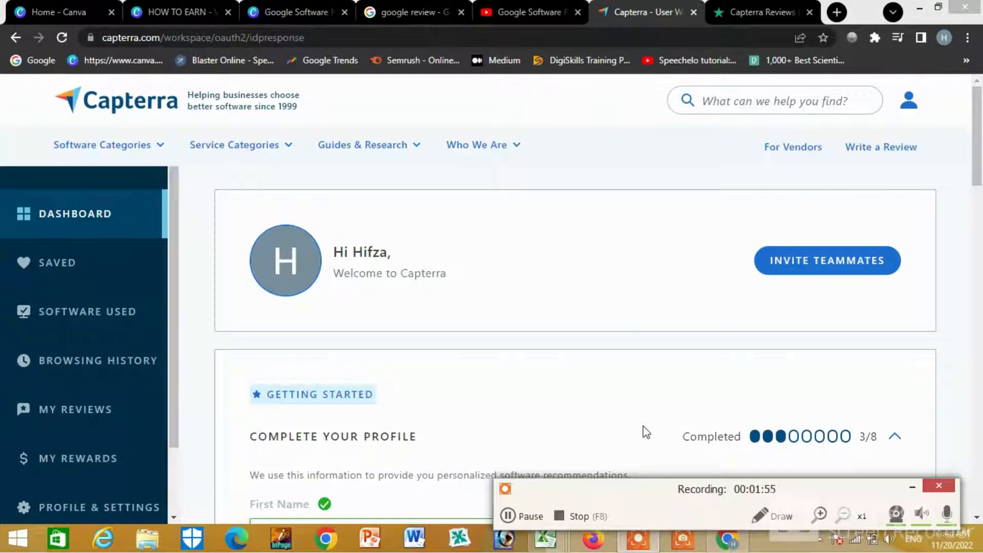
Look over the fields of the Complete Your Profile form on the Capterra dashboard.
left_click(509, 516)
left_click(509, 516)
left_click(509, 516)
key("F9")
left_click(567, 339)
scroll(569, 338, "down", 8)
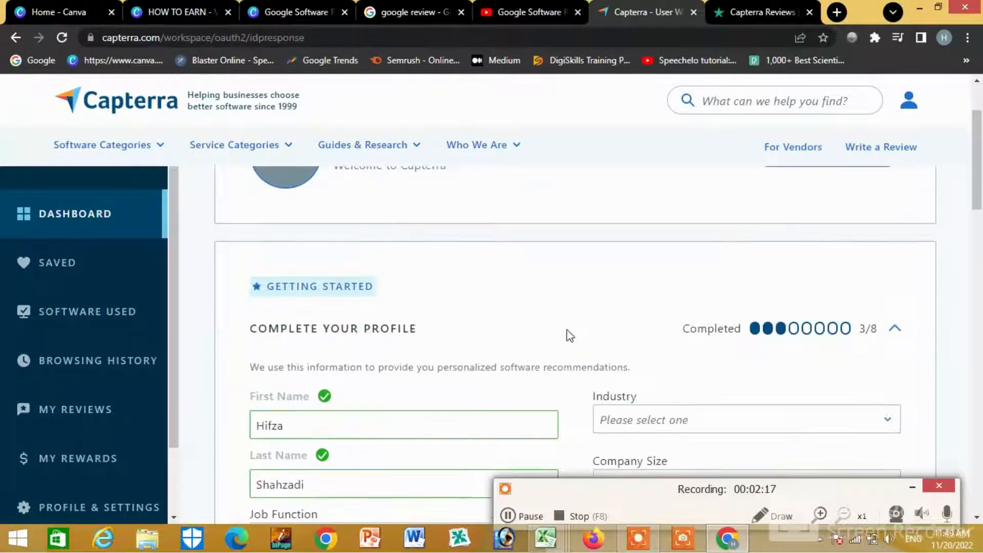
scroll(567, 325, "up", 5)
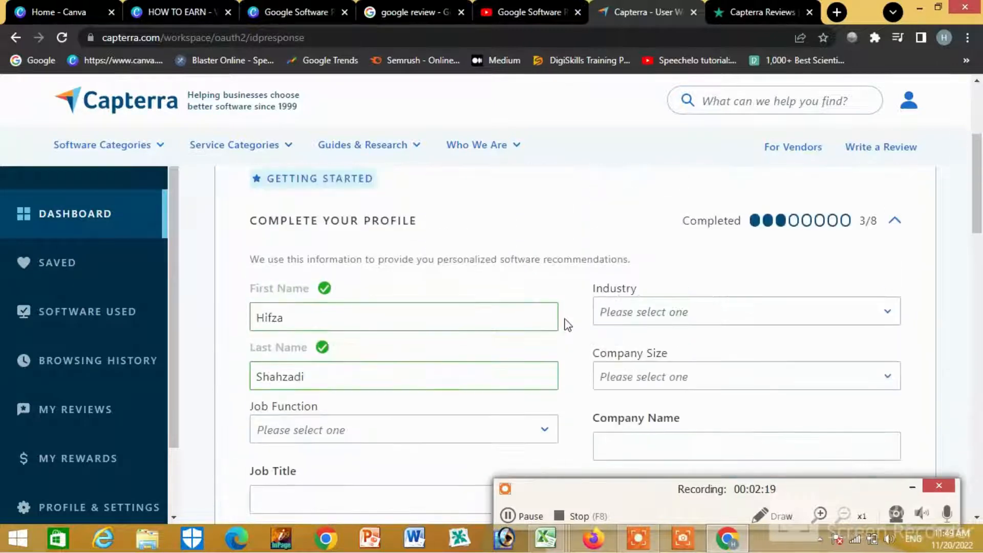
scroll(567, 324, "down", 4)
scroll(567, 326, "up", 4)
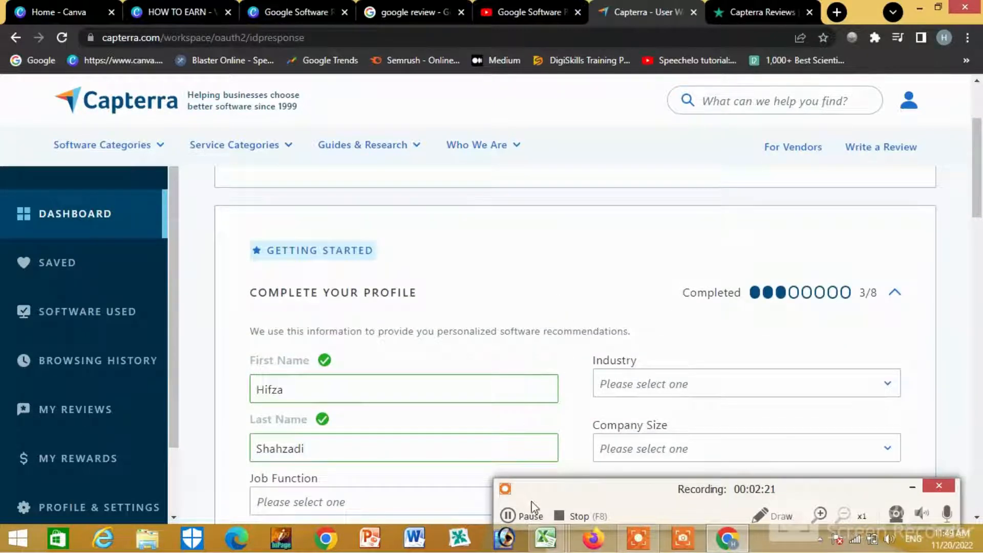
key("F9")
scroll(469, 350, "down", 3)
key("F9")
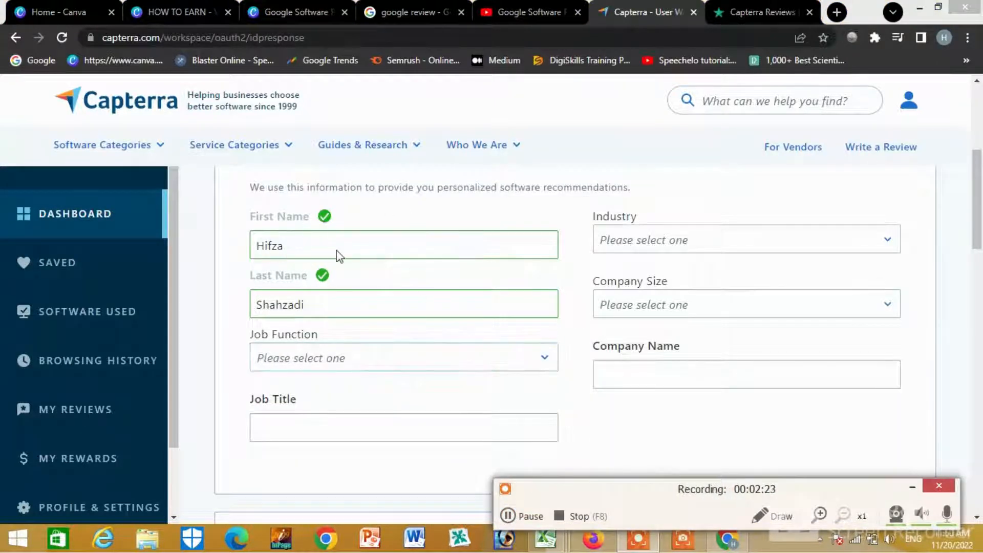
Set the profile's job function to Communications and enter Manager as the job title.
left_click(472, 366)
left_click(329, 433)
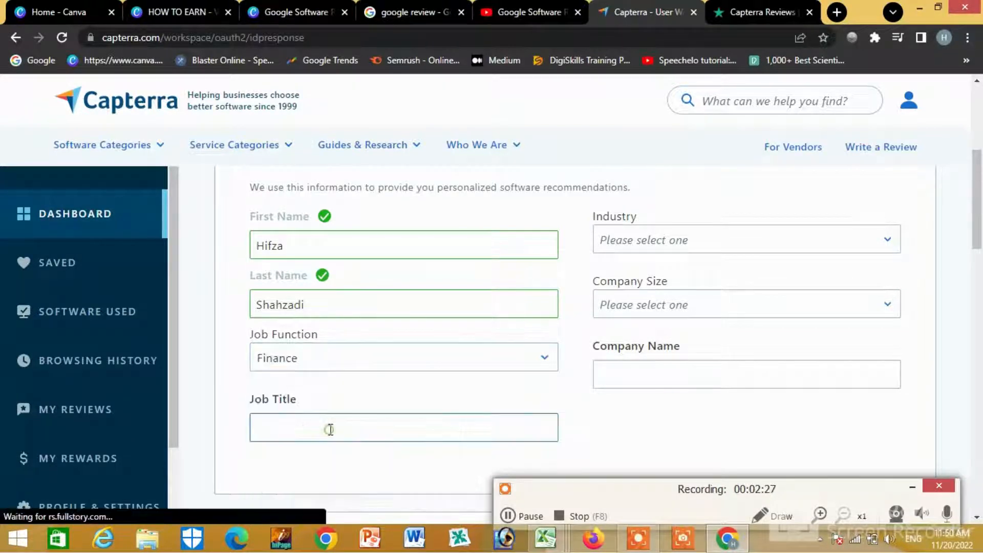
left_click(496, 363)
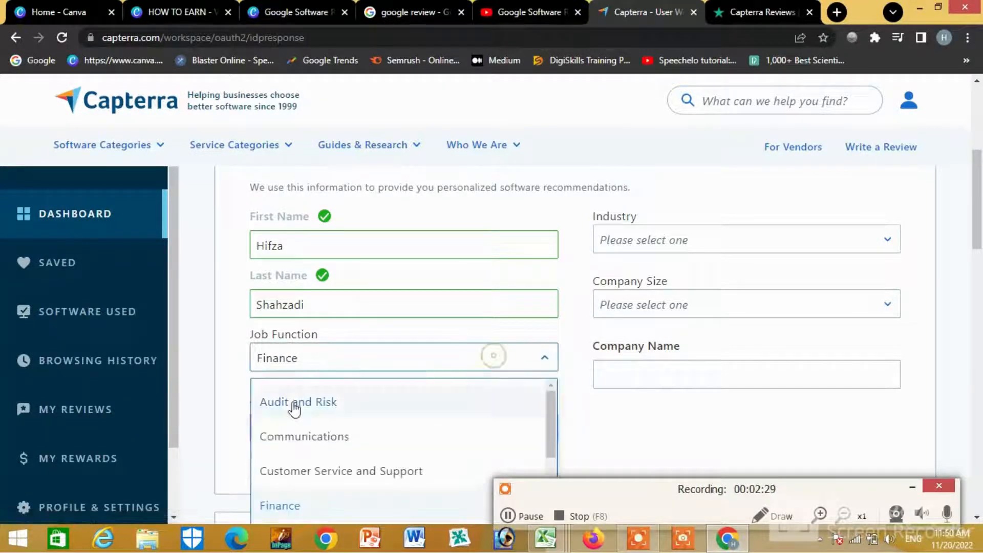
left_click(299, 438)
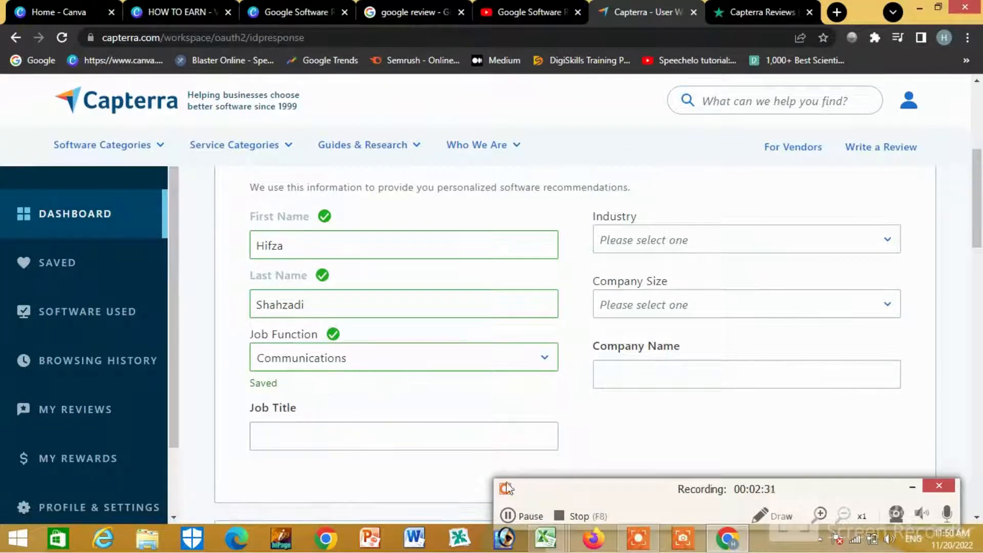
left_click(511, 518)
left_click(310, 414)
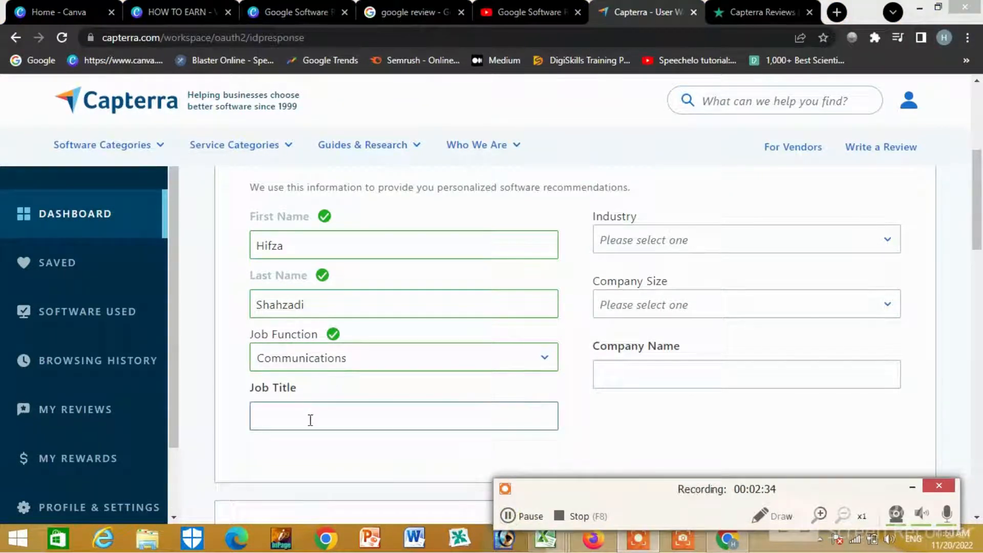
type("Manager")
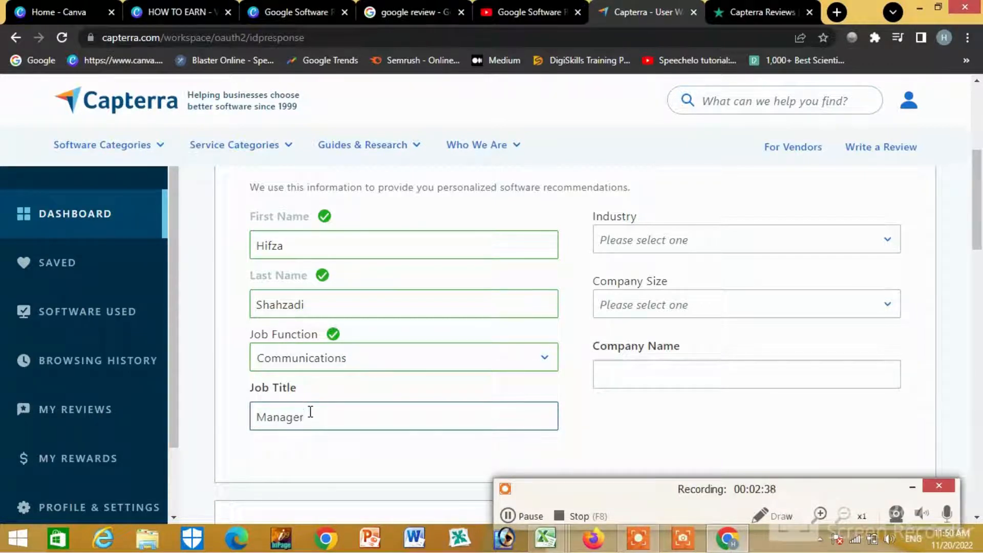
left_click(511, 516)
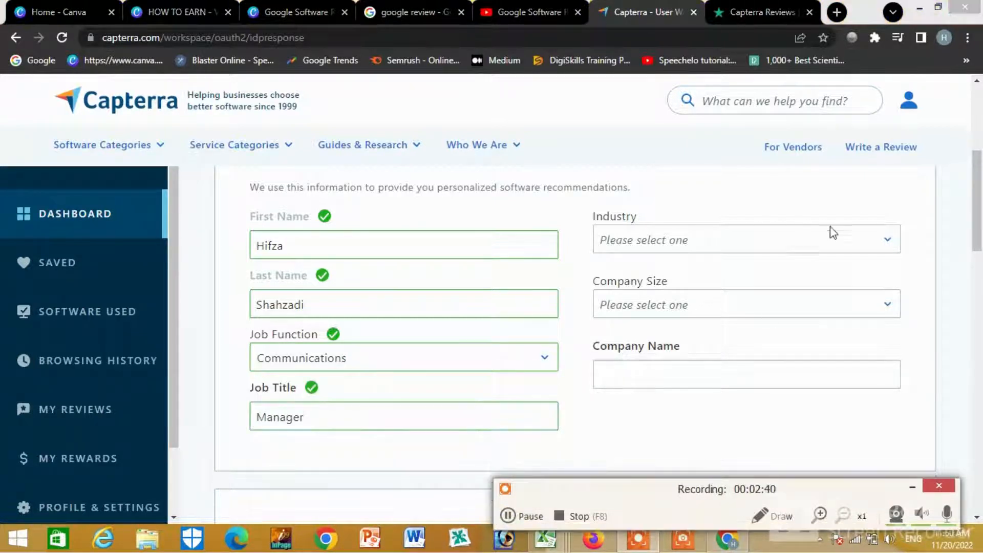
Set the profile's industry to Animation and the company size to 1.
left_click(692, 247)
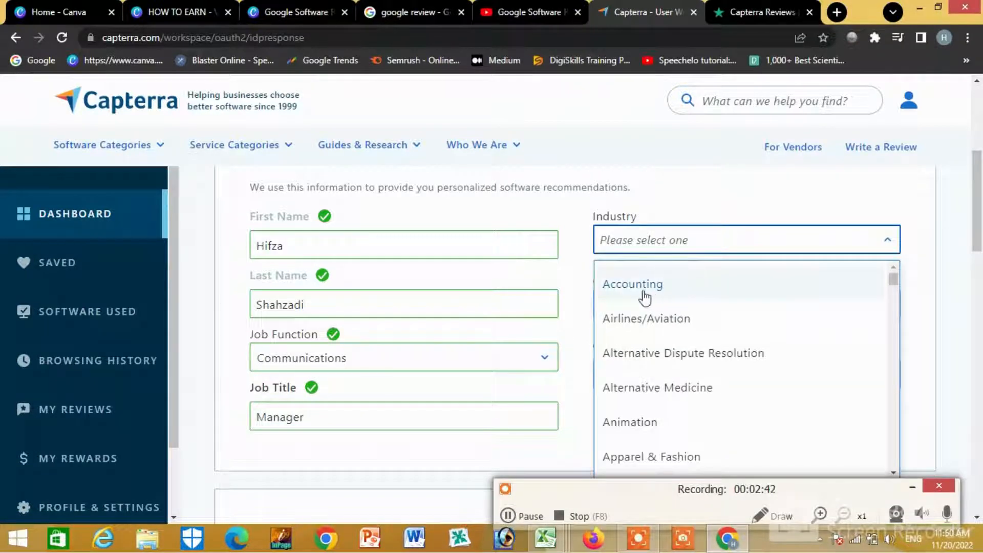
left_click(624, 421)
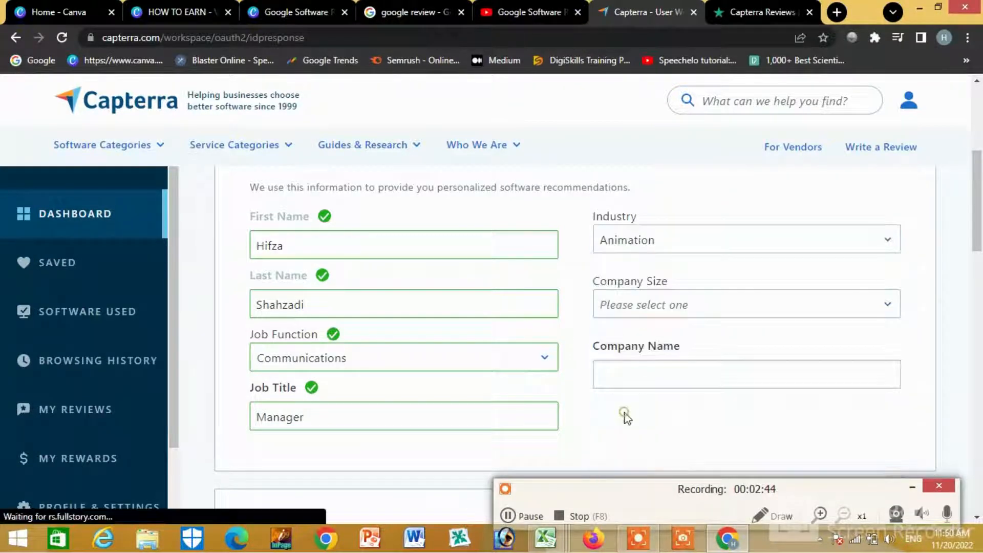
left_click(681, 310)
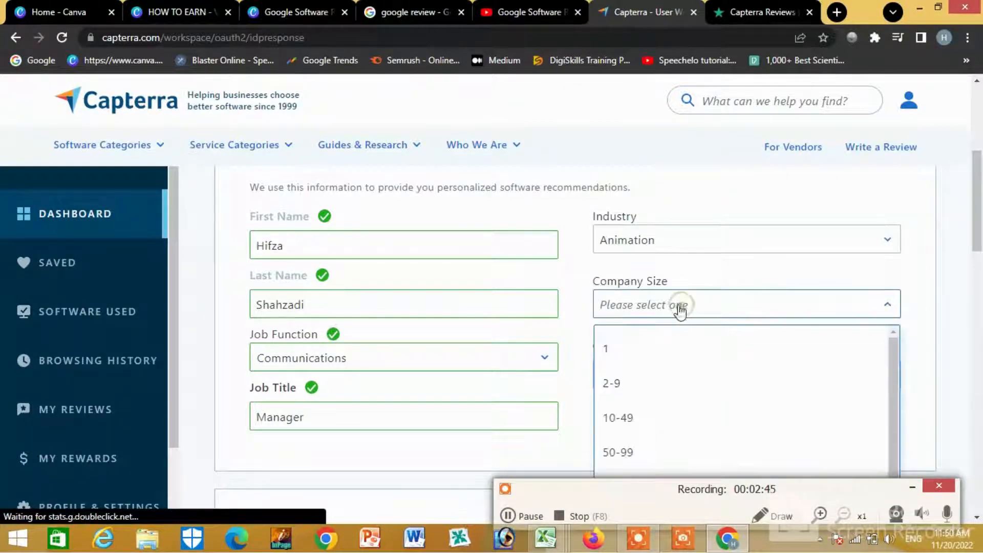
left_click(606, 361)
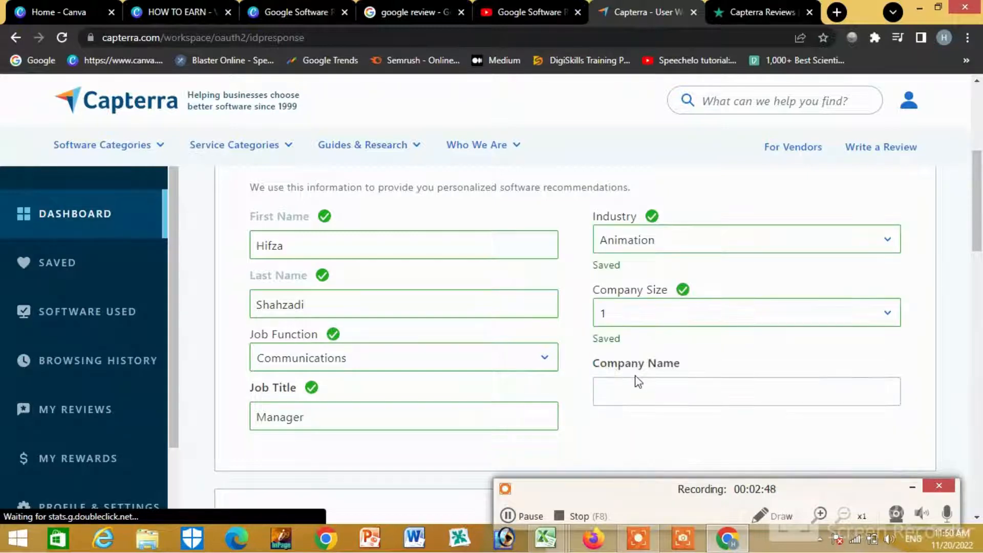
left_click(521, 514)
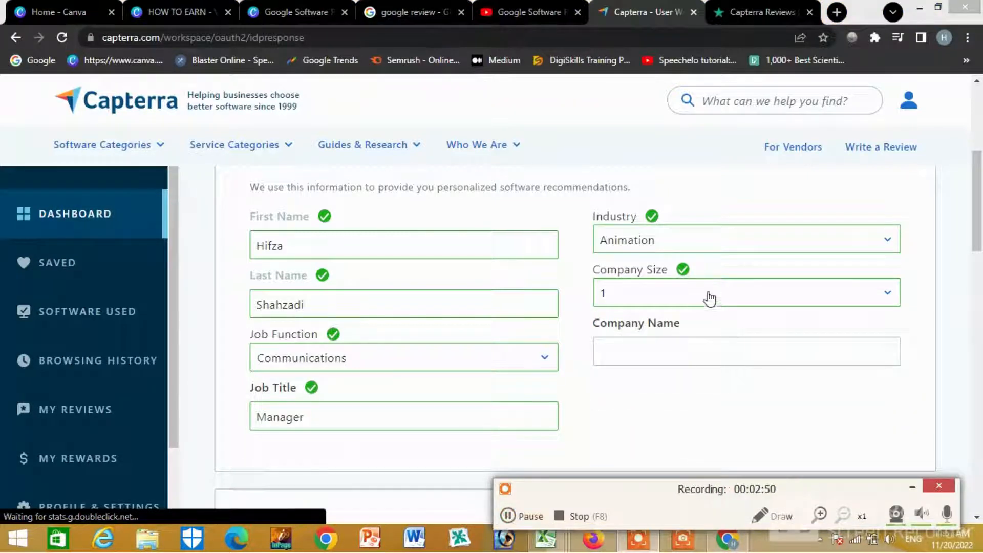
left_click(708, 299)
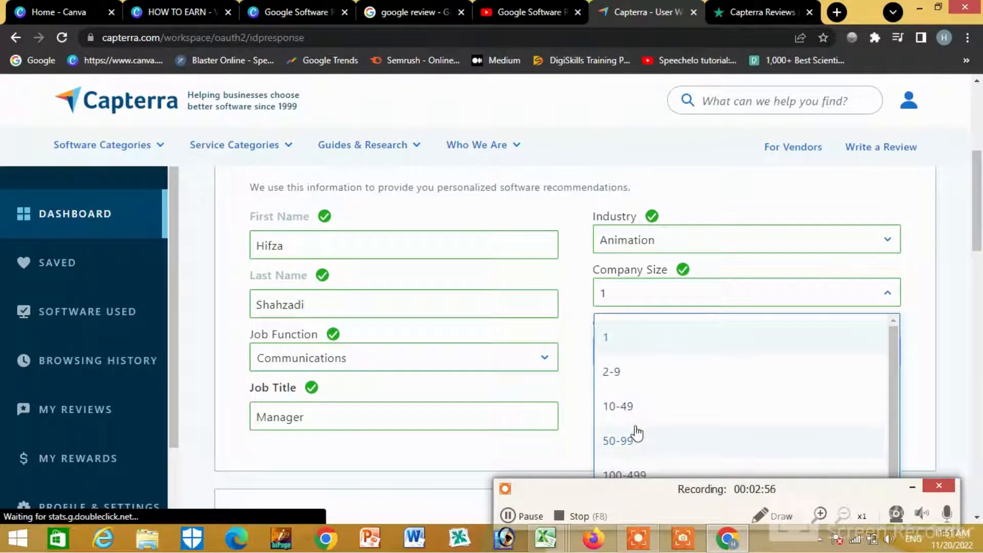
left_click(651, 291)
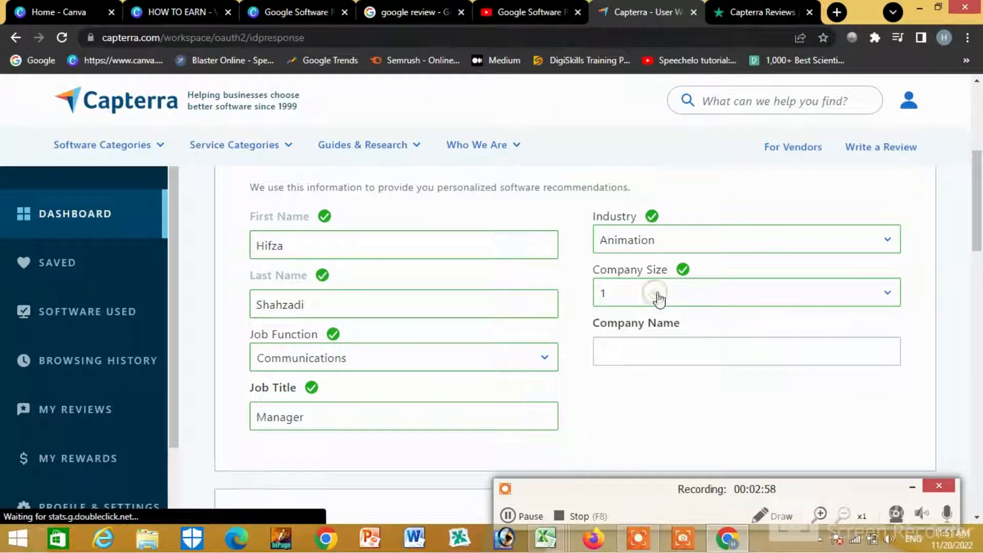
Enter The World Demand as the company name to complete the profile form.
left_click(508, 516)
left_click(654, 348)
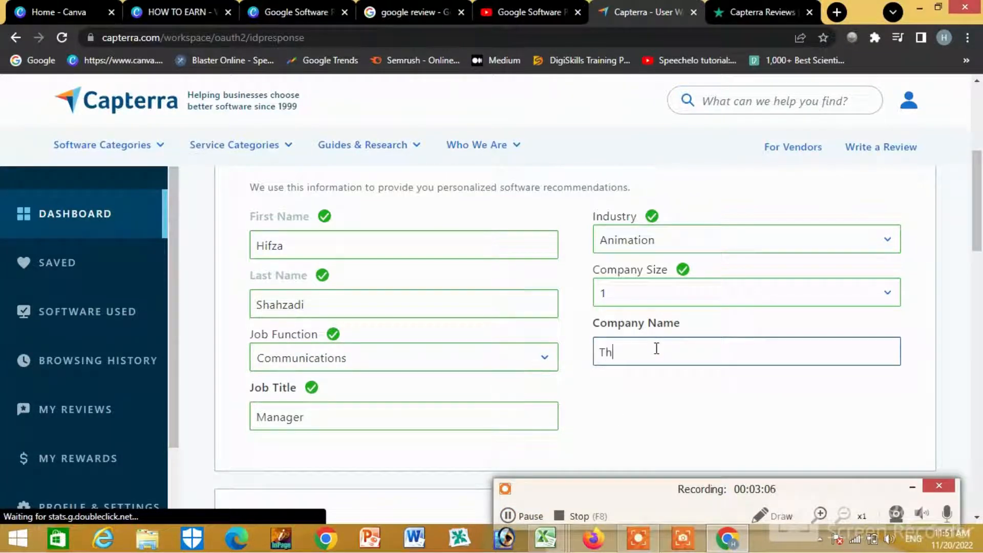
type("The World Demand")
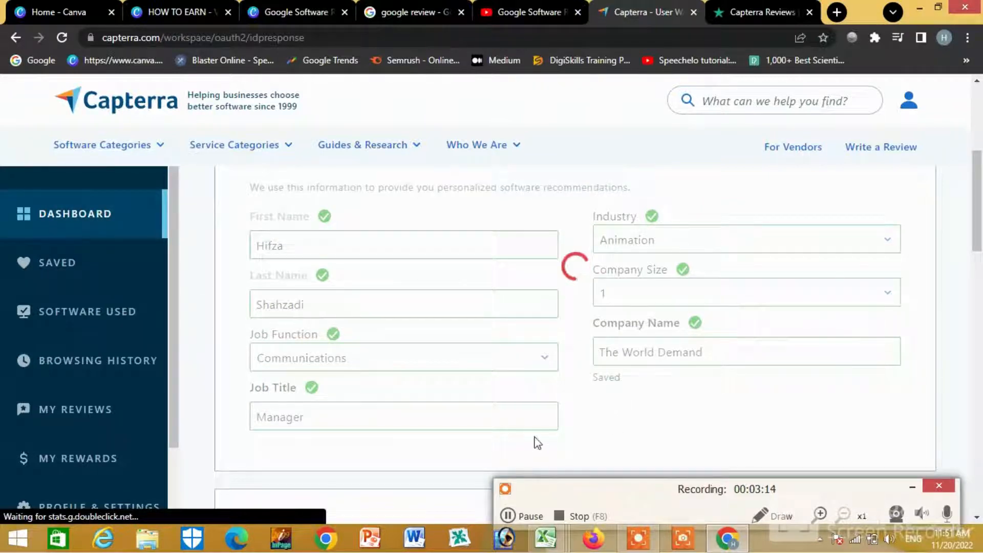
left_click(522, 516)
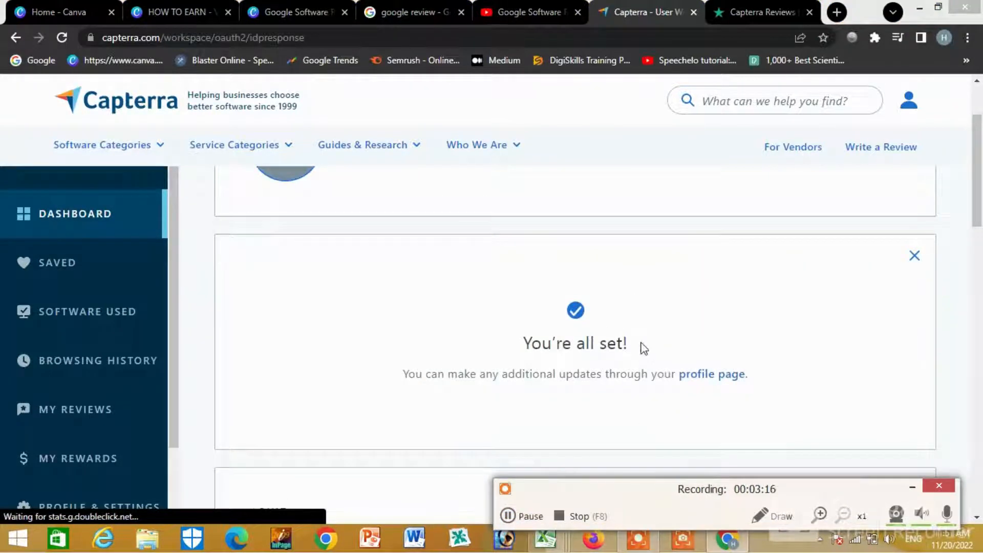
left_click_drag(640, 349, 527, 358)
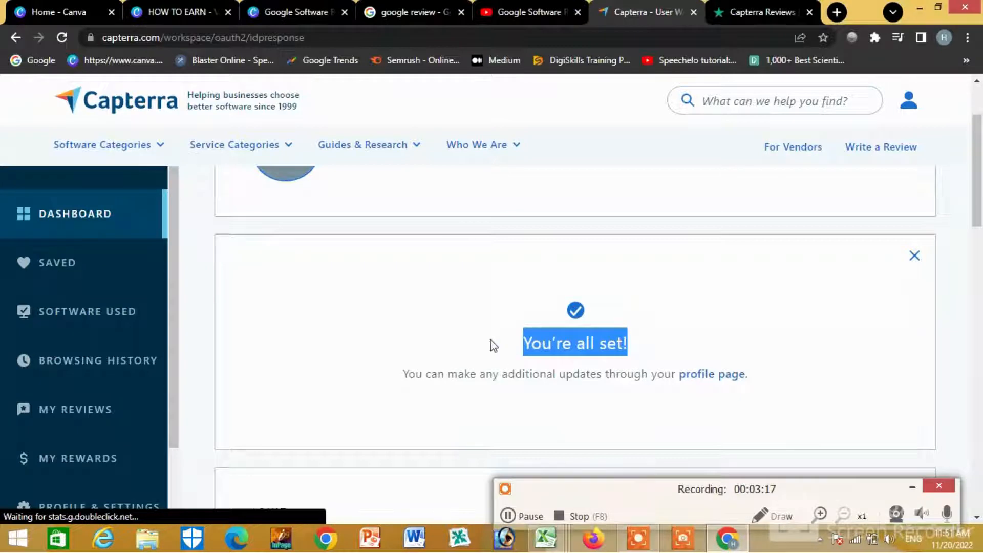
left_click(466, 330)
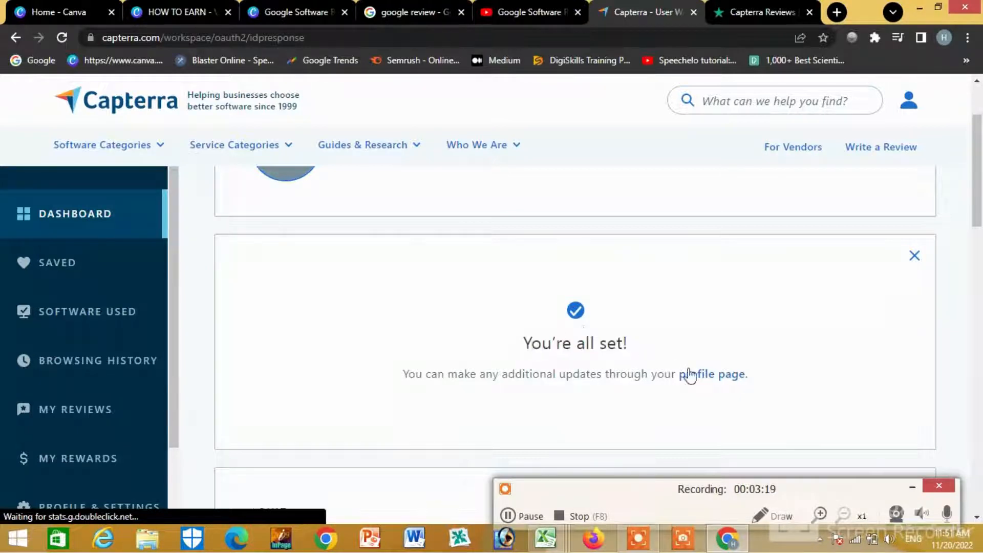
Open Capterra's page for writing a software review.
left_click(514, 514)
left_click(513, 514)
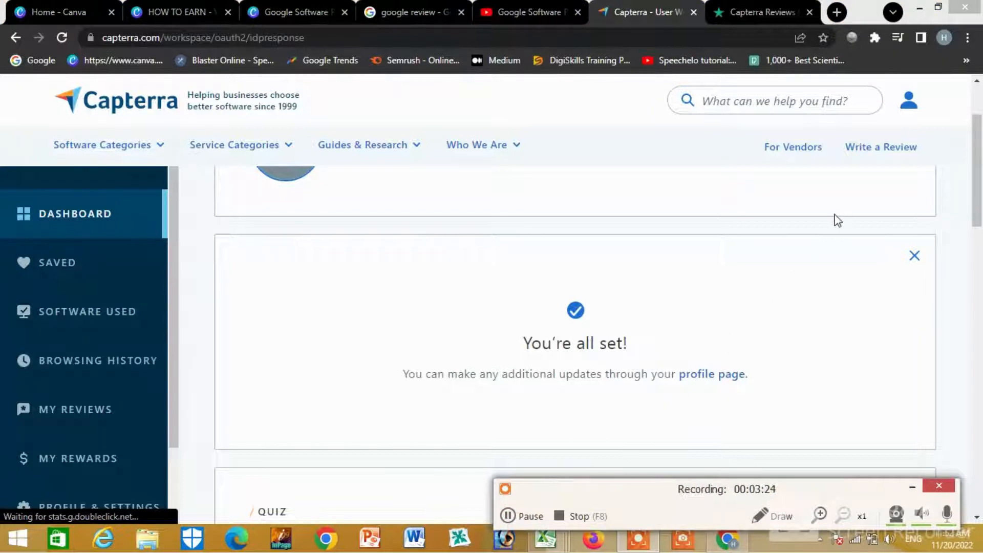
left_click(871, 153)
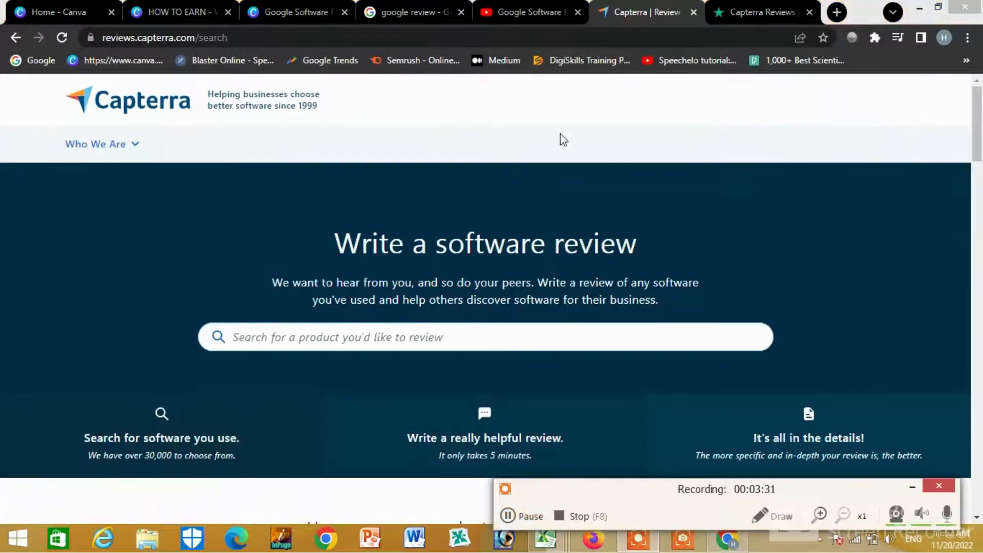
Look through the list of products others are reviewing on Capterra's review page.
scroll(560, 138, "down", 4)
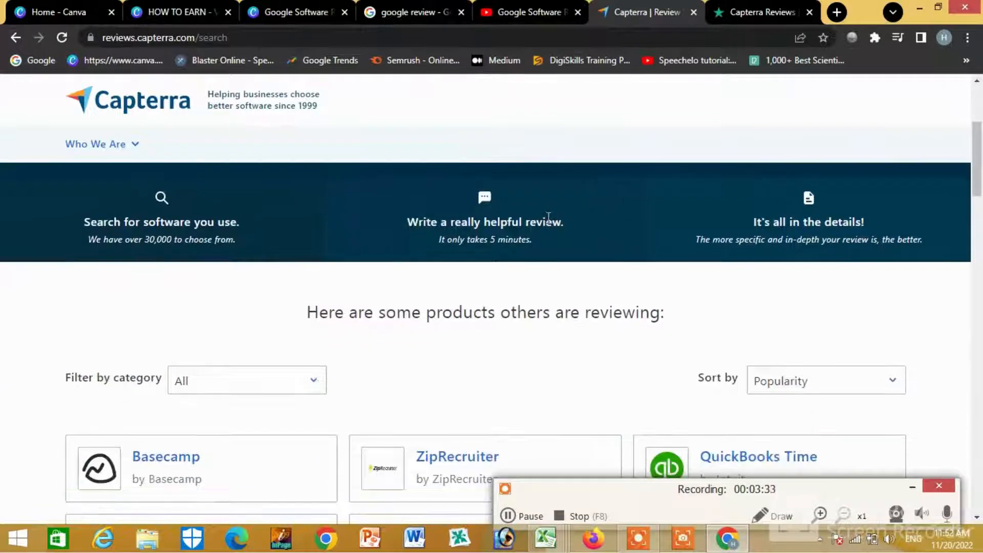
scroll(538, 253, "down", 3)
scroll(527, 307, "down", 1)
scroll(528, 317, "down", 2)
scroll(526, 325, "down", 2)
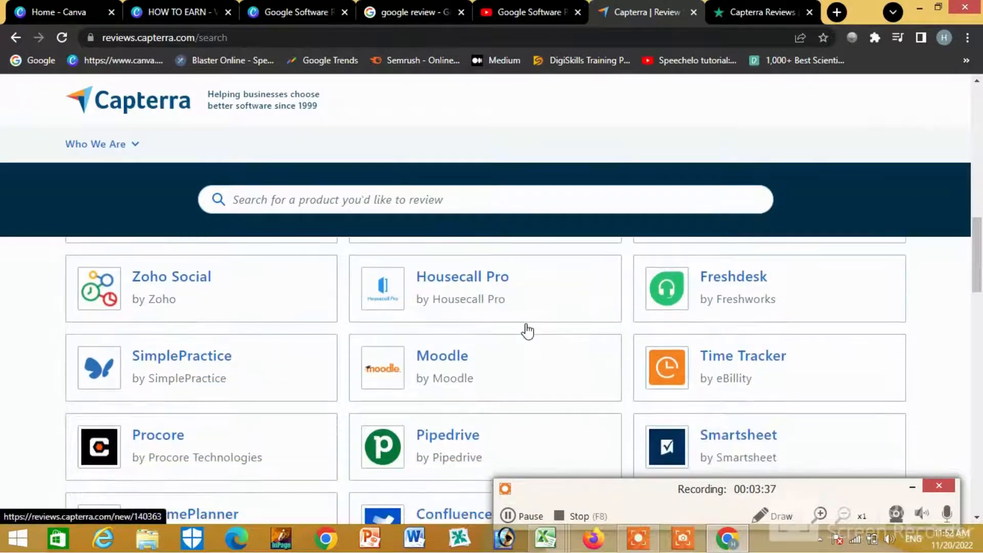
scroll(527, 331, "down", 3)
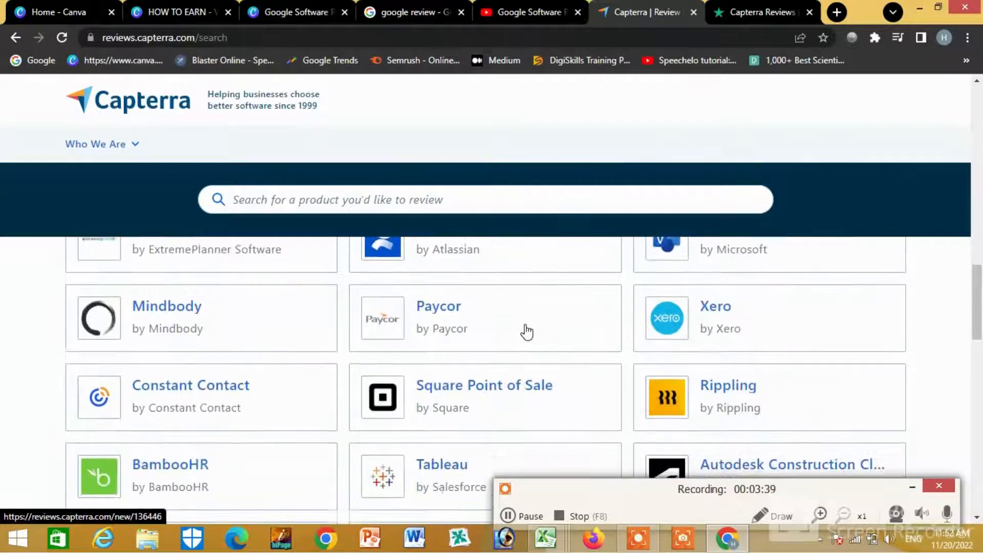
scroll(527, 331, "down", 2)
scroll(521, 338, "down", 1)
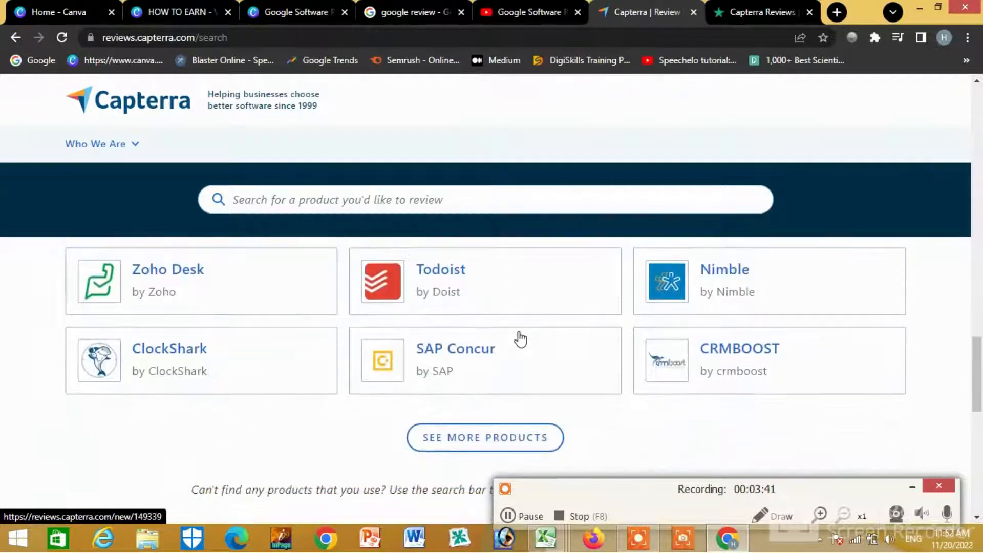
Load more products in the review list and look through the additional entries.
left_click(486, 450)
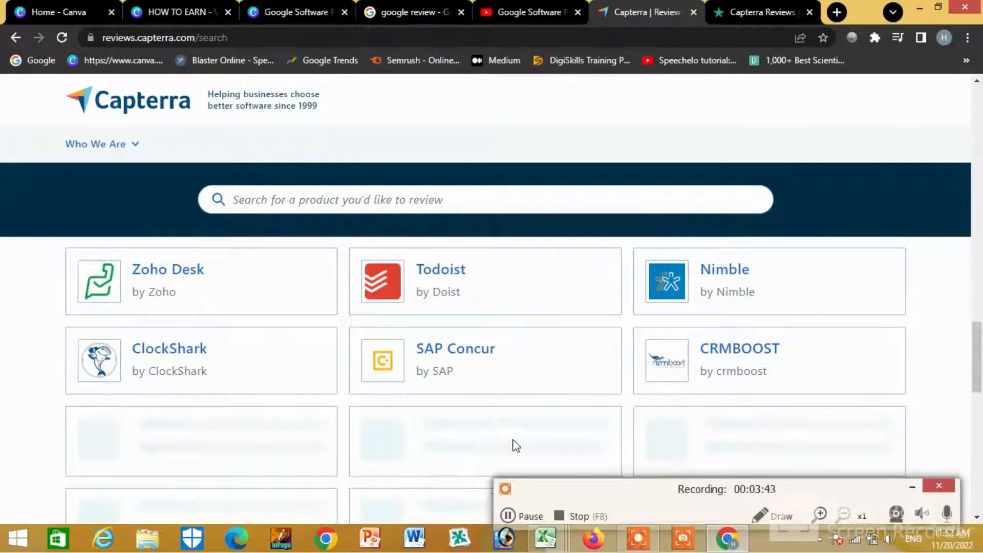
scroll(527, 430, "down", 2)
scroll(526, 430, "down", 2)
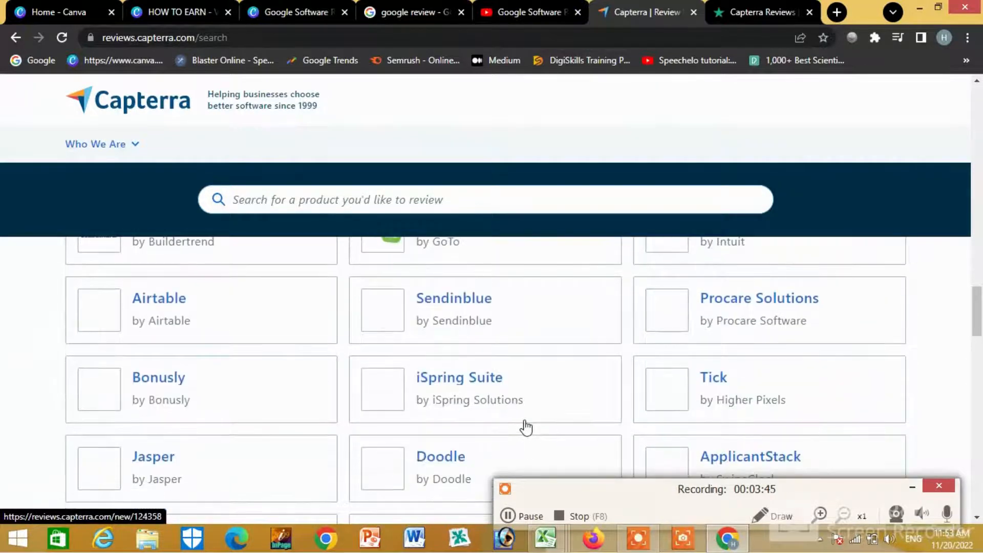
scroll(526, 427, "down", 1)
scroll(525, 427, "down", 2)
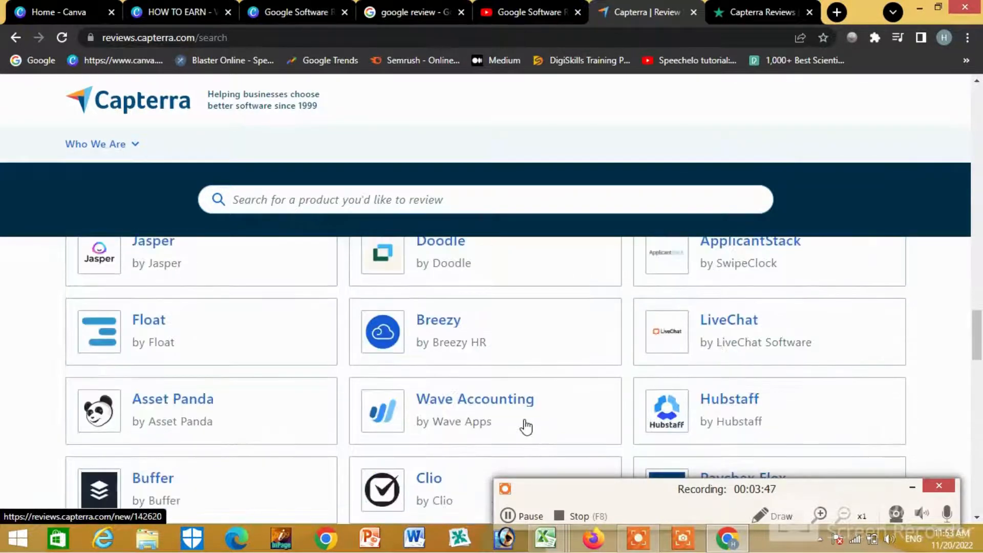
scroll(526, 425, "down", 1)
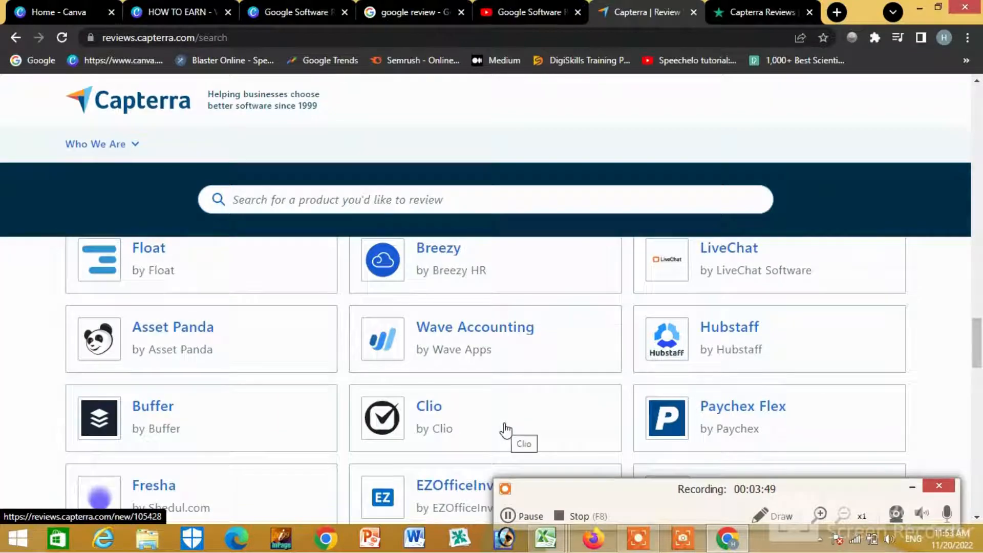
scroll(505, 429, "up", 6)
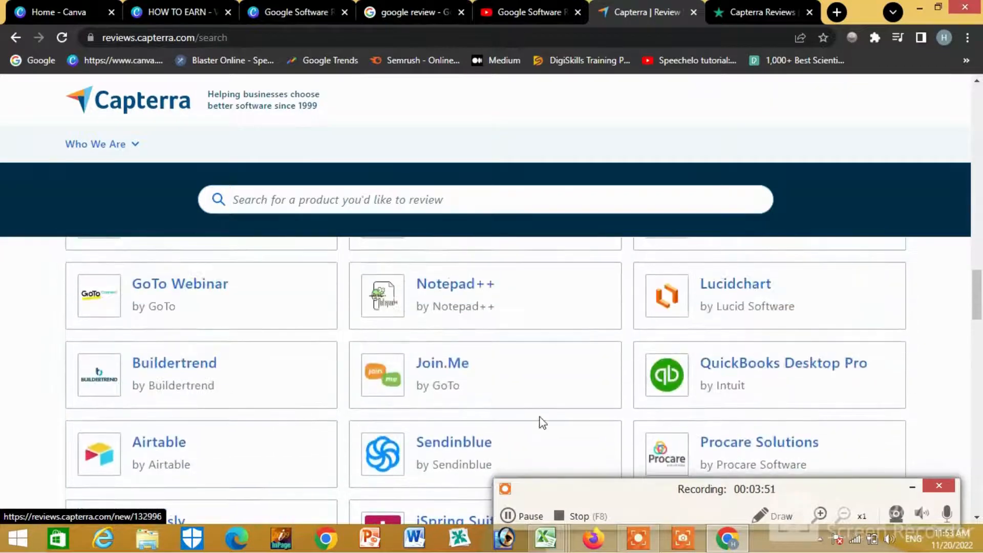
scroll(540, 419, "up", 7)
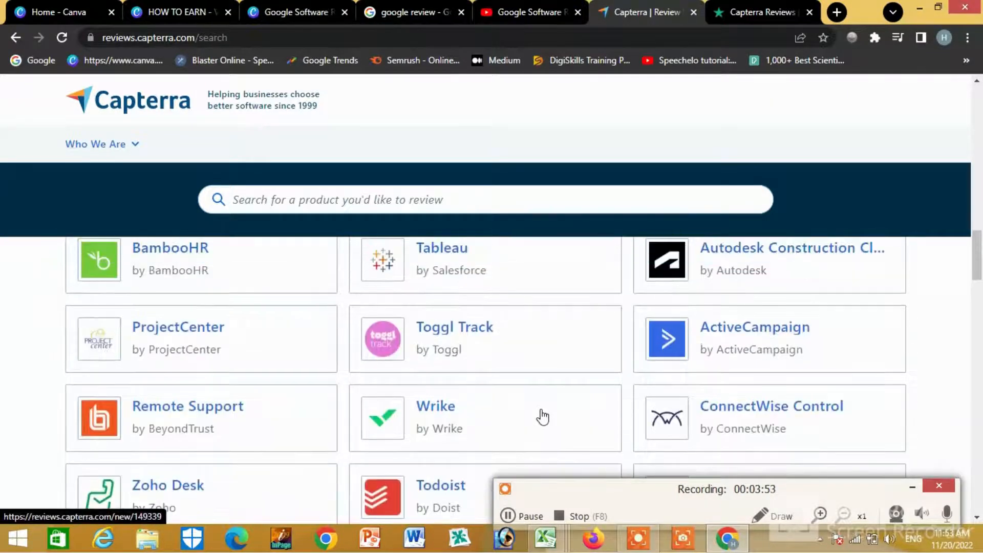
scroll(544, 449, "up", 1)
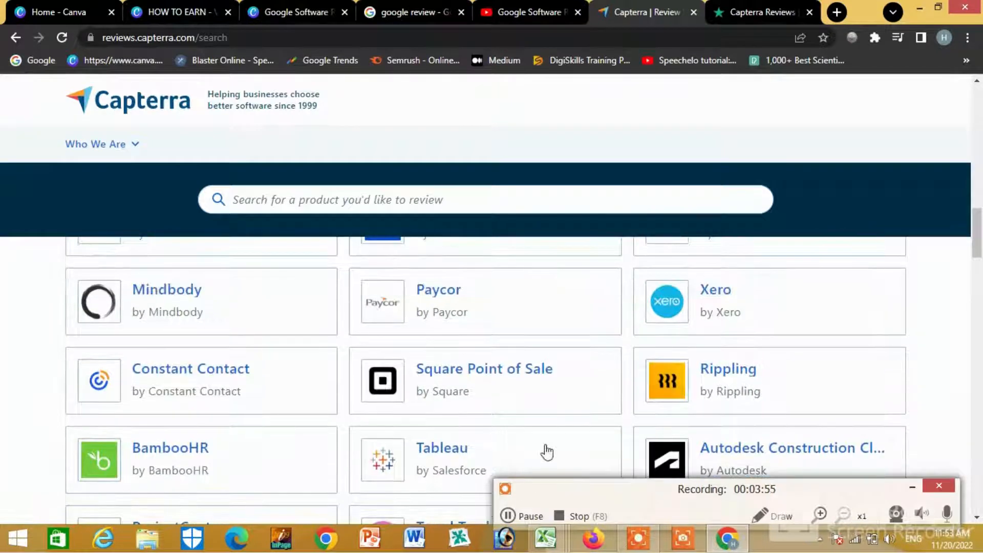
Choose Microsoft Azure from the product list and open its review form.
left_click(507, 516)
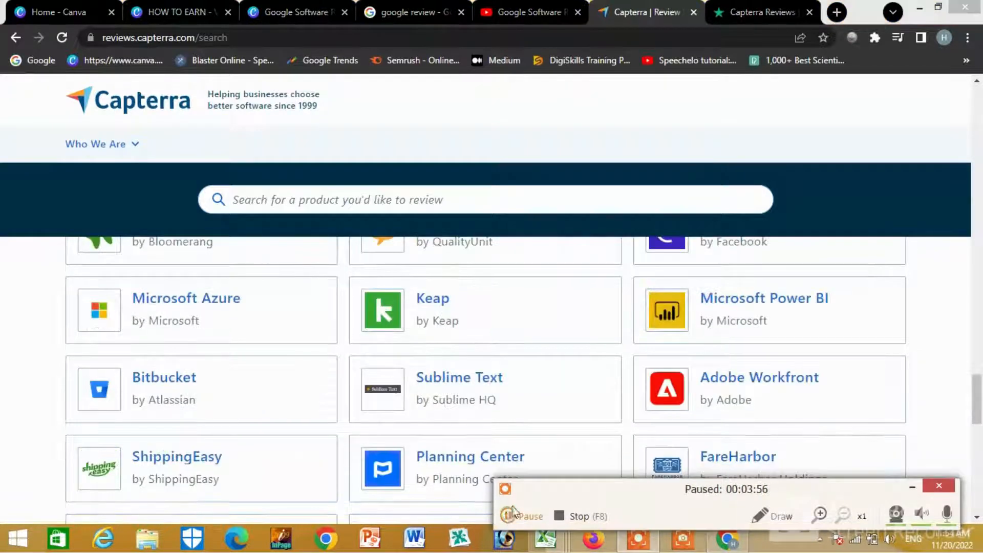
left_click(508, 516)
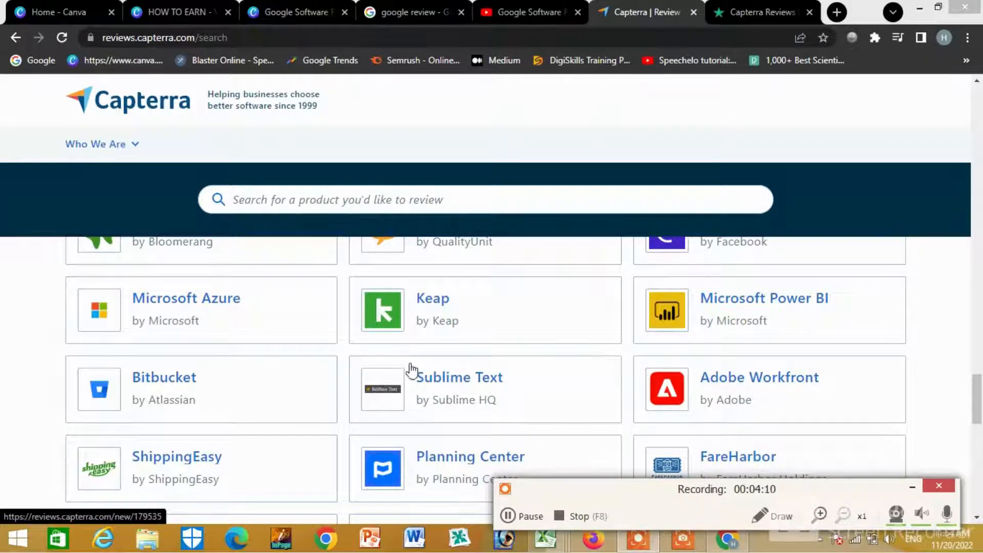
left_click(164, 307)
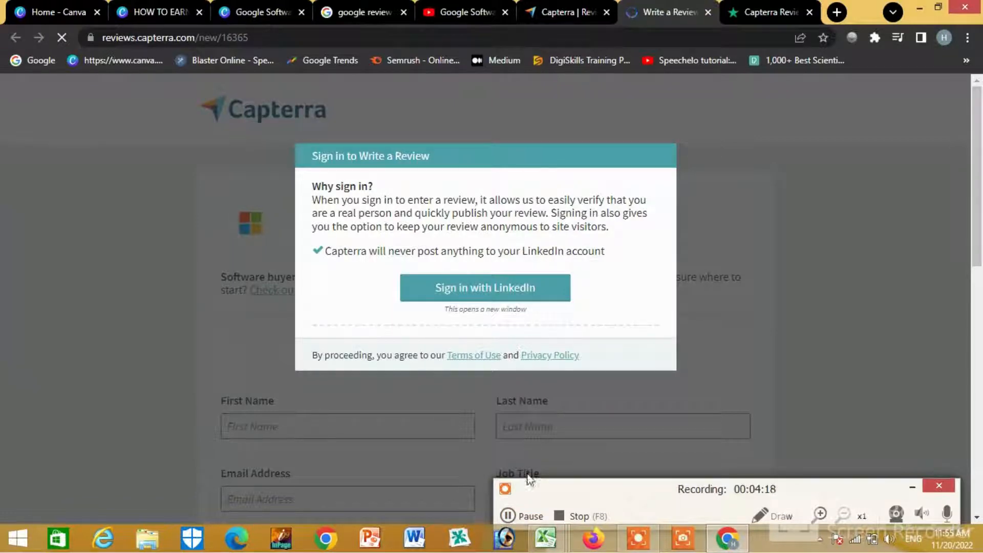
left_click(510, 516)
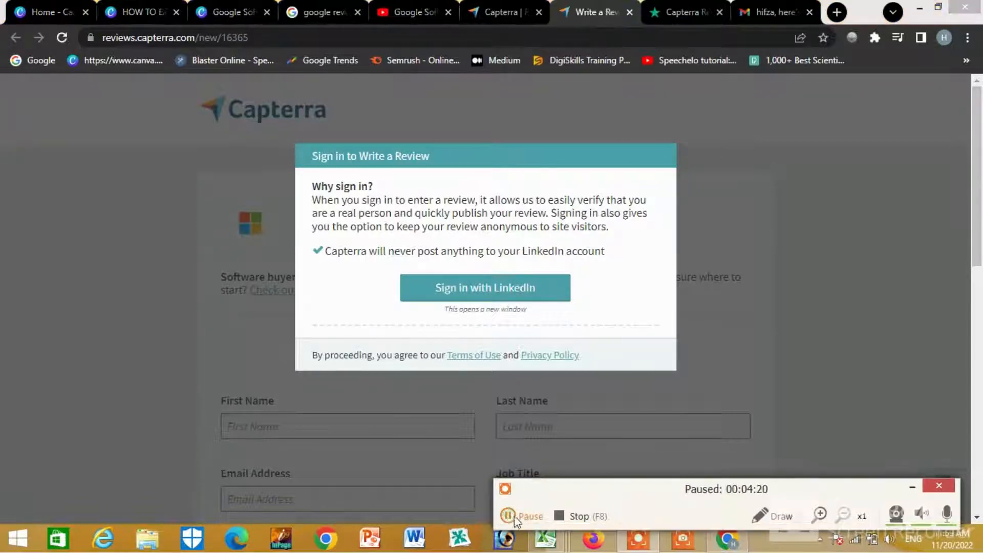
left_click(511, 516)
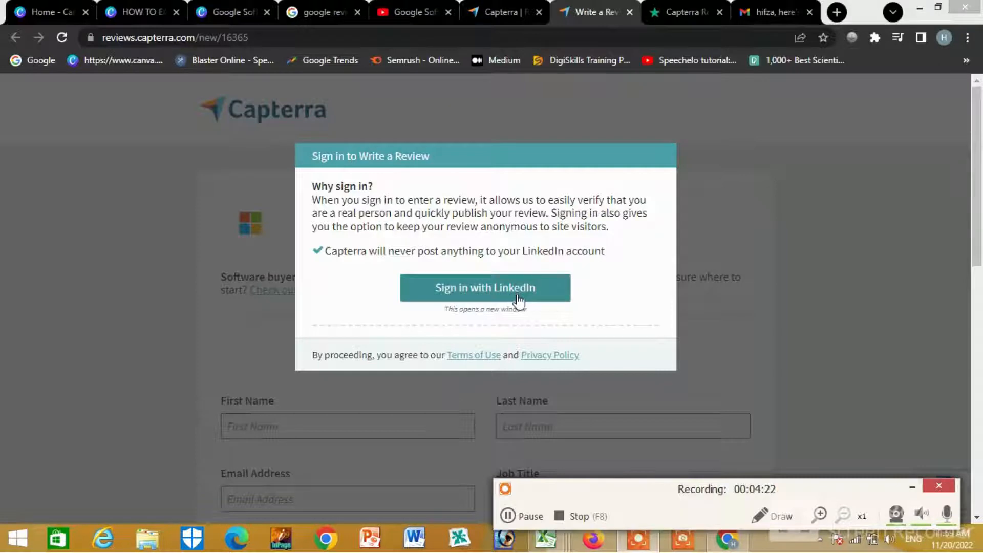
Sign in to the review form with LinkedIn and allow Capterra to access the account.
left_click(513, 298)
left_click(511, 294)
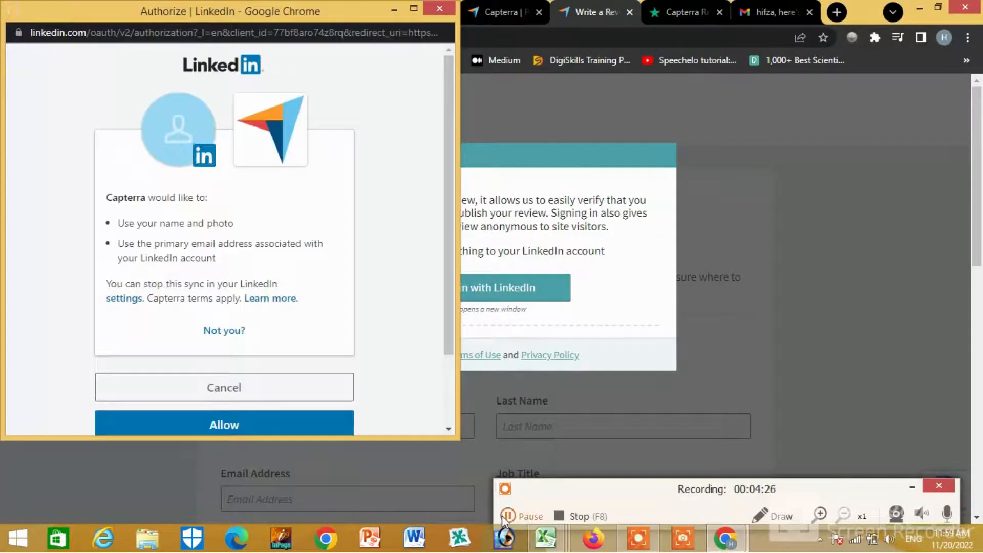
left_click(507, 516)
left_click(507, 516)
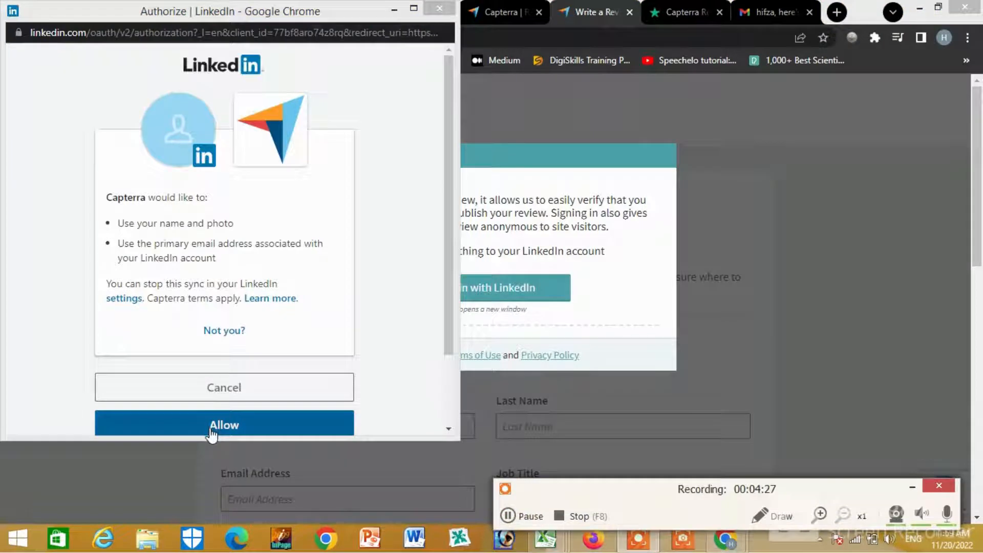
left_click(215, 433)
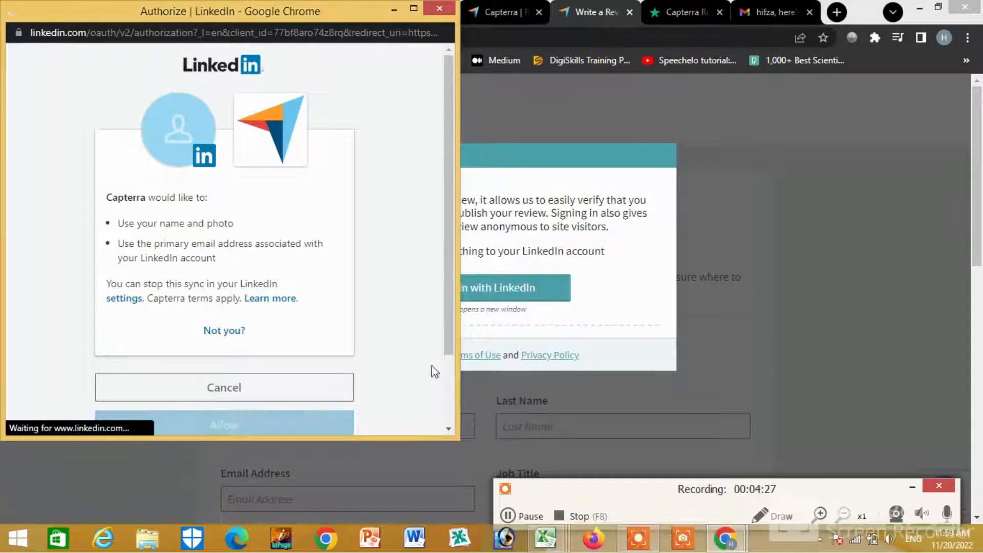
left_click(508, 515)
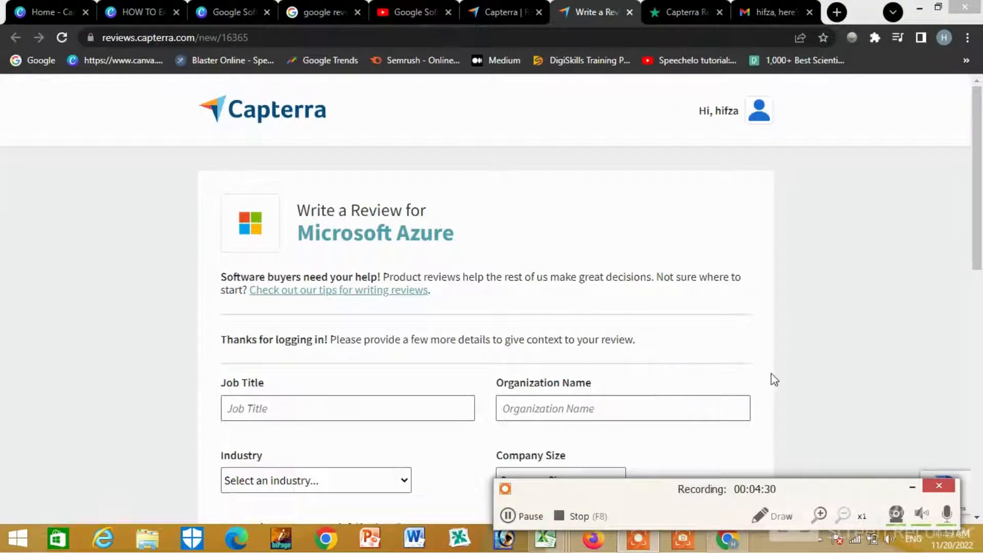
Enter Manager as the job title and The World Demand as the organization name in the Microsoft Azure review form.
scroll(763, 377, "down", 3)
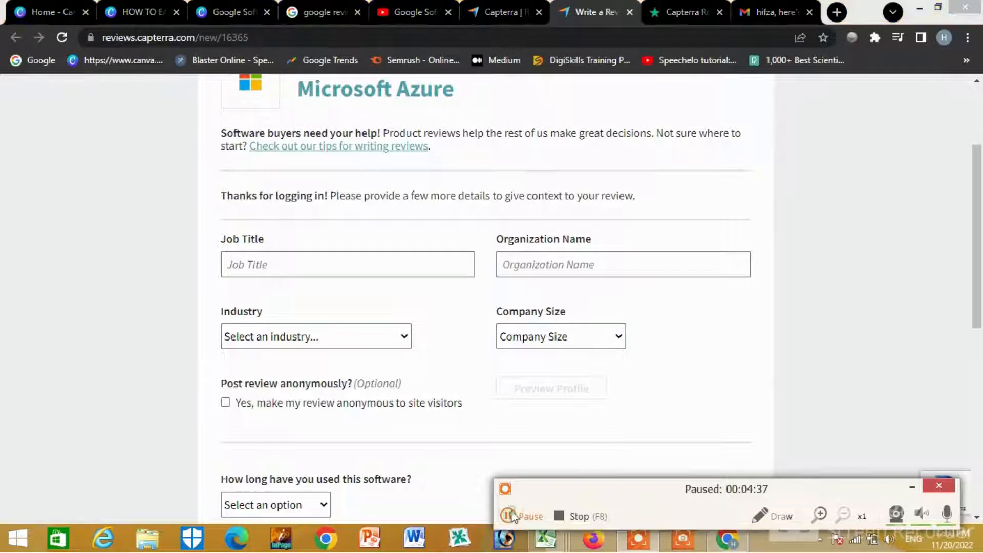
left_click(309, 266)
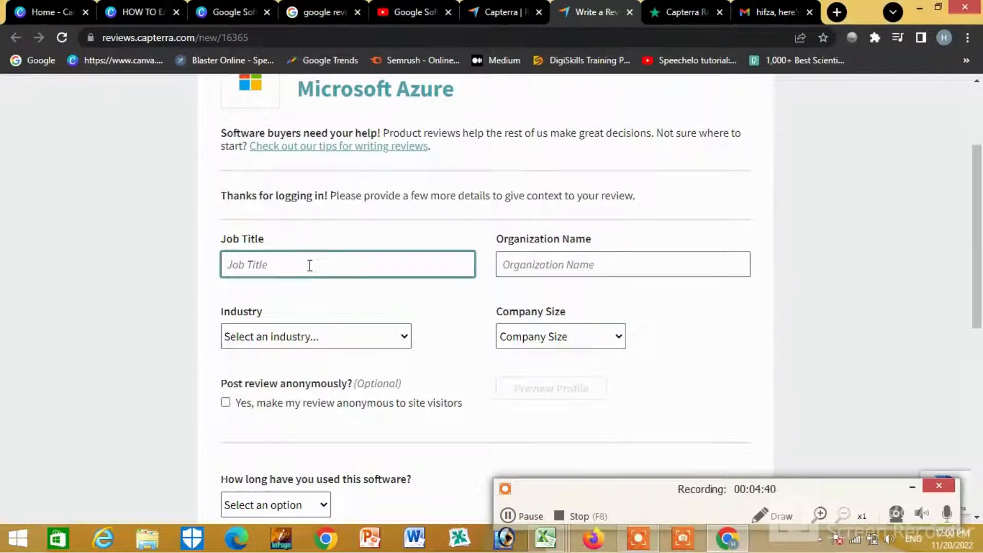
type("Manager")
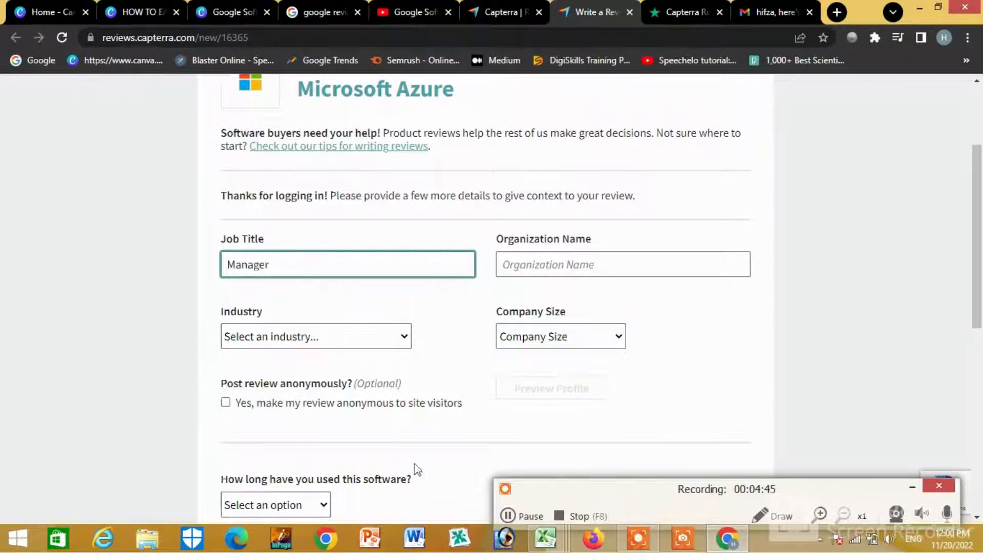
left_click(508, 515)
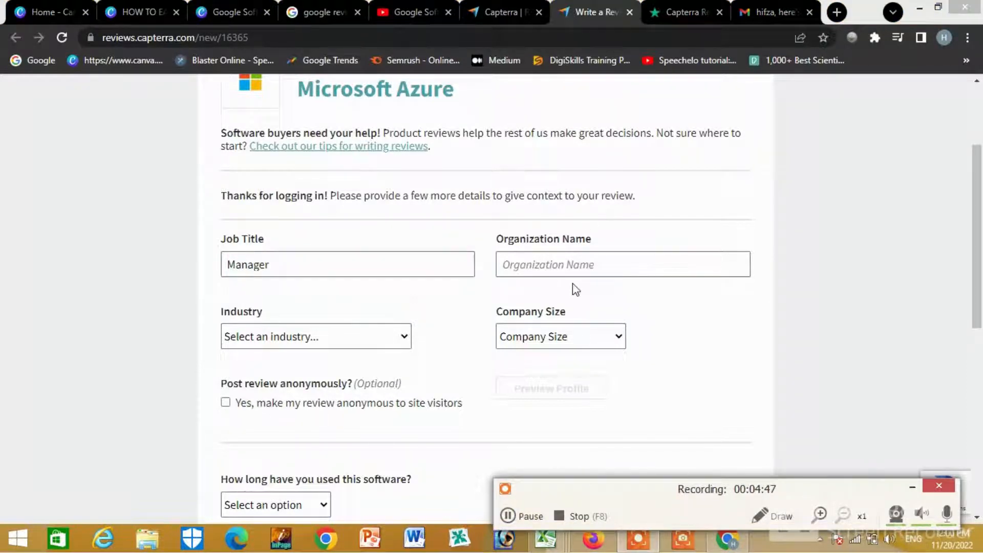
left_click(581, 259)
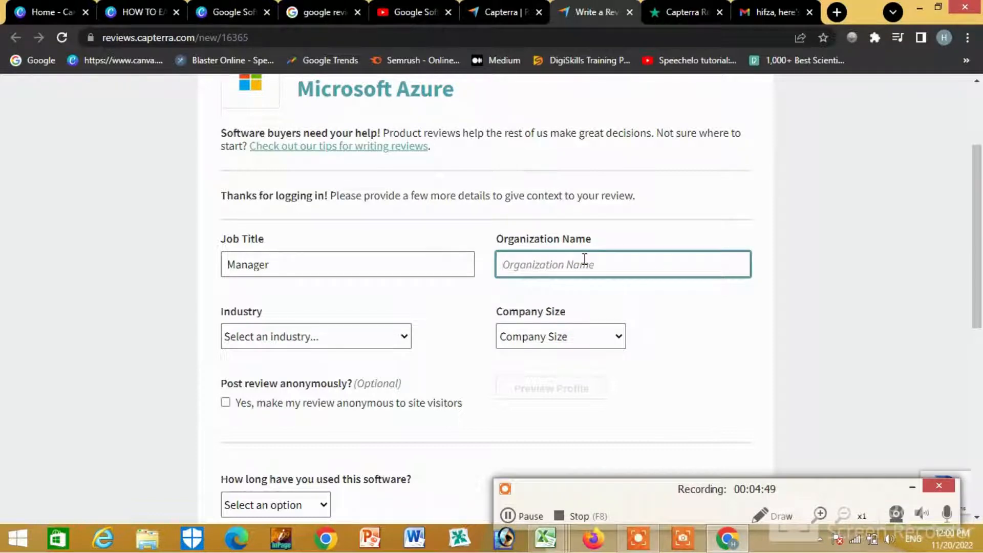
type("The World Demand")
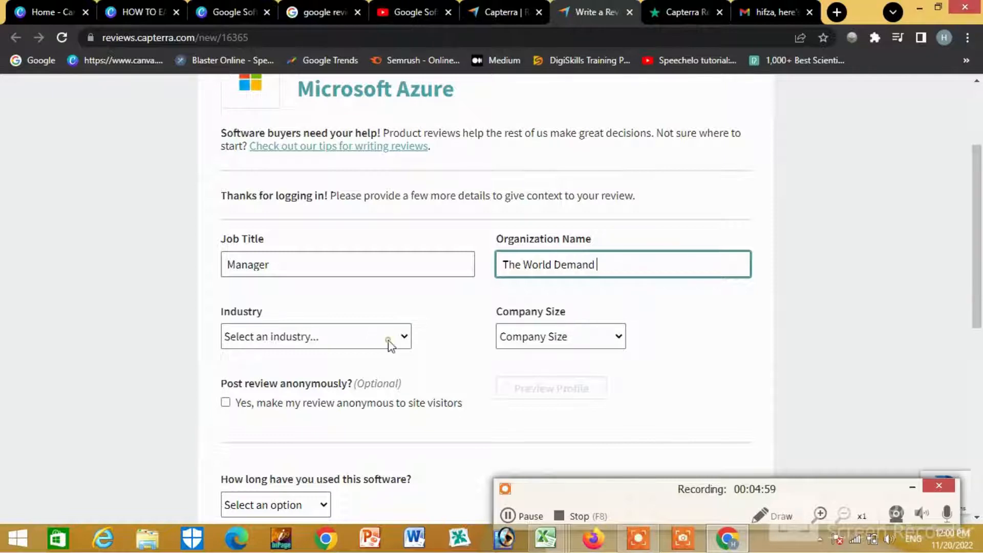
Set the reviewer's industry to Animation and the company size to Myself Only.
left_click(343, 330)
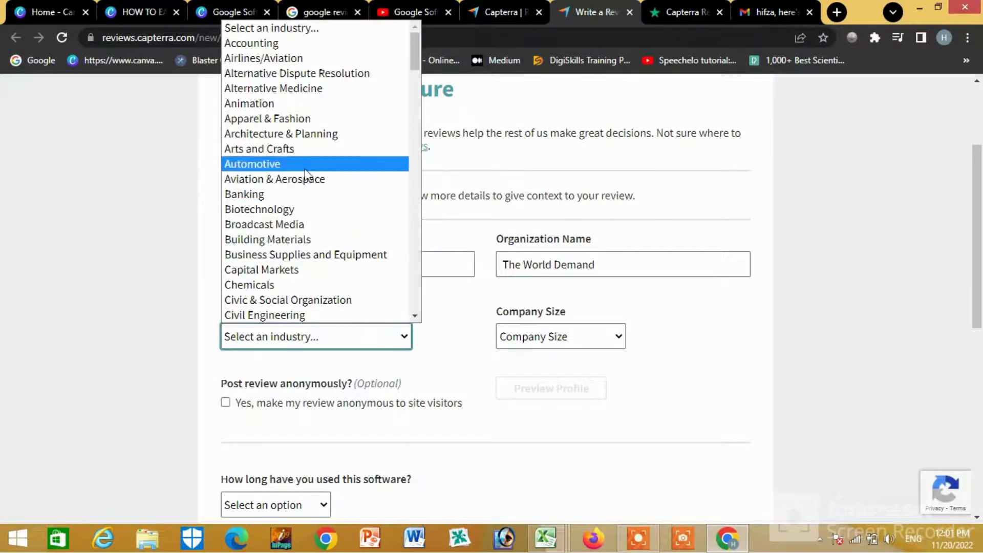
left_click(299, 103)
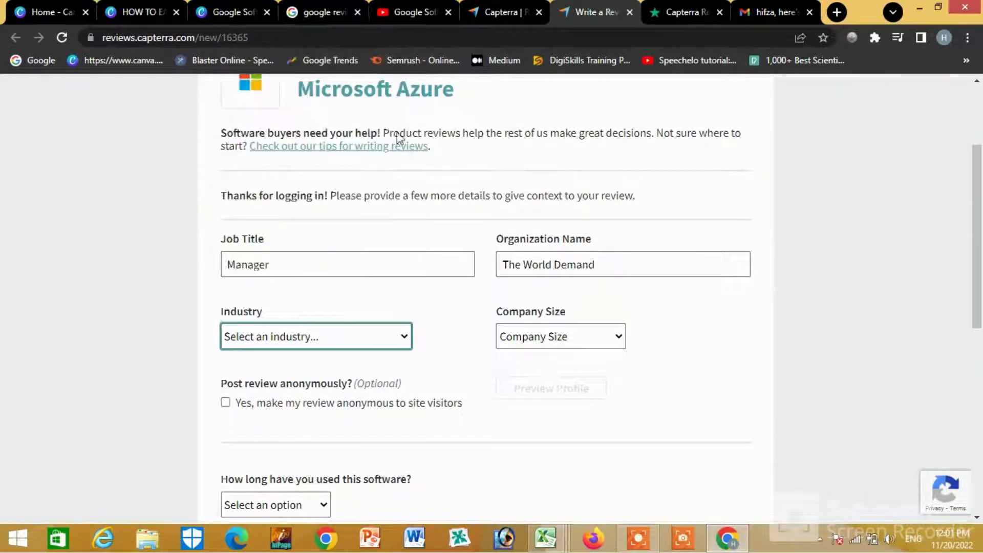
left_click(588, 338)
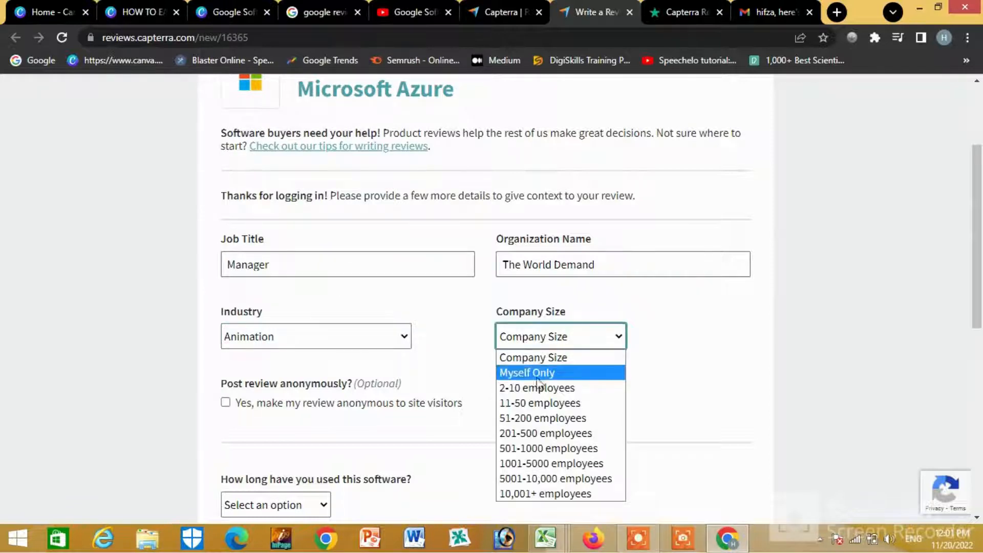
left_click(562, 383)
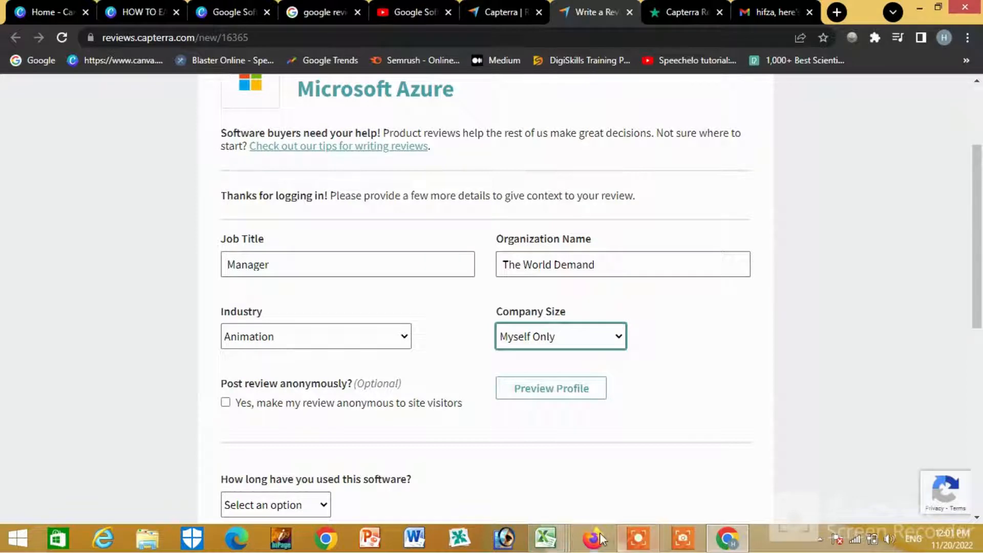
Make the review anonymous to site visitors and set how long the software has been used to Less than 6 months.
left_click(630, 535)
left_click(509, 515)
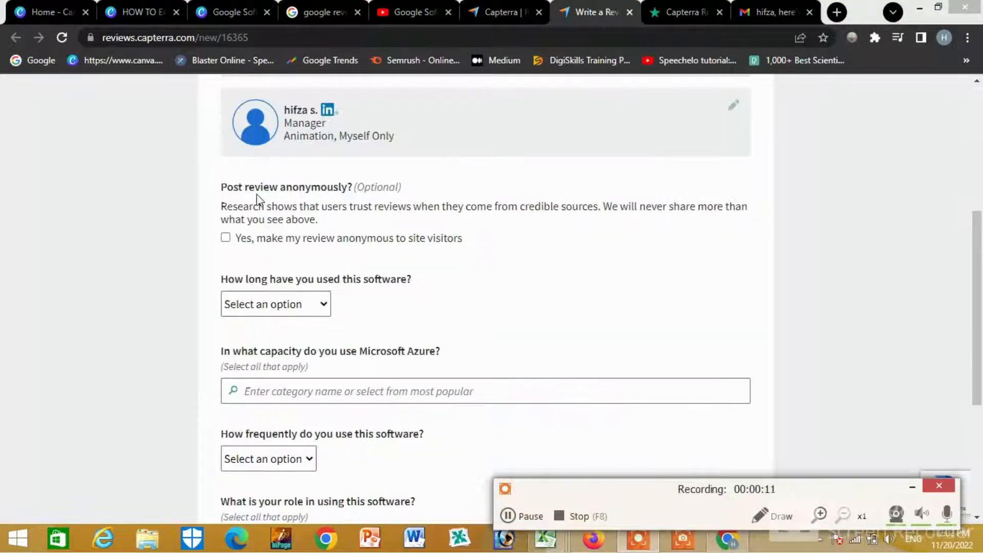
left_click(225, 239)
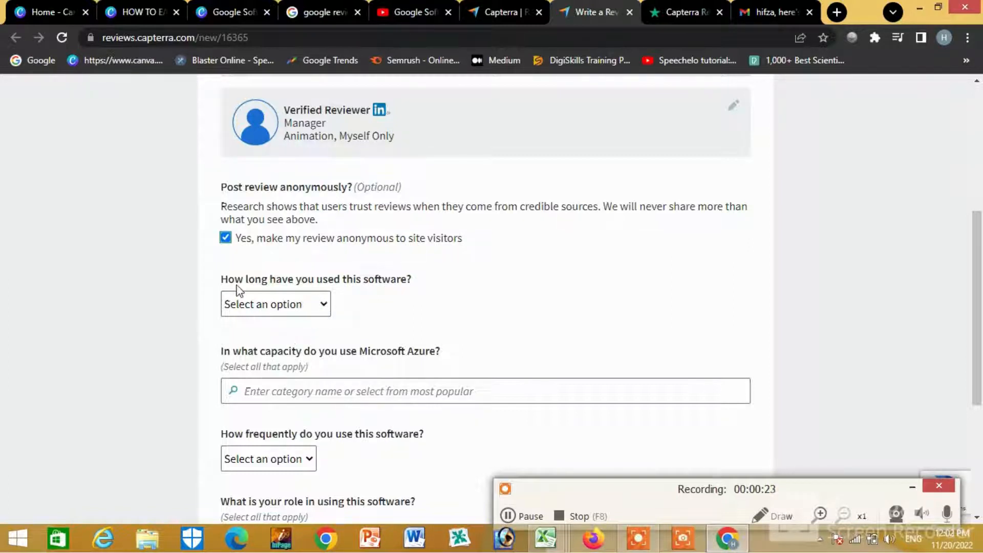
left_click(326, 305)
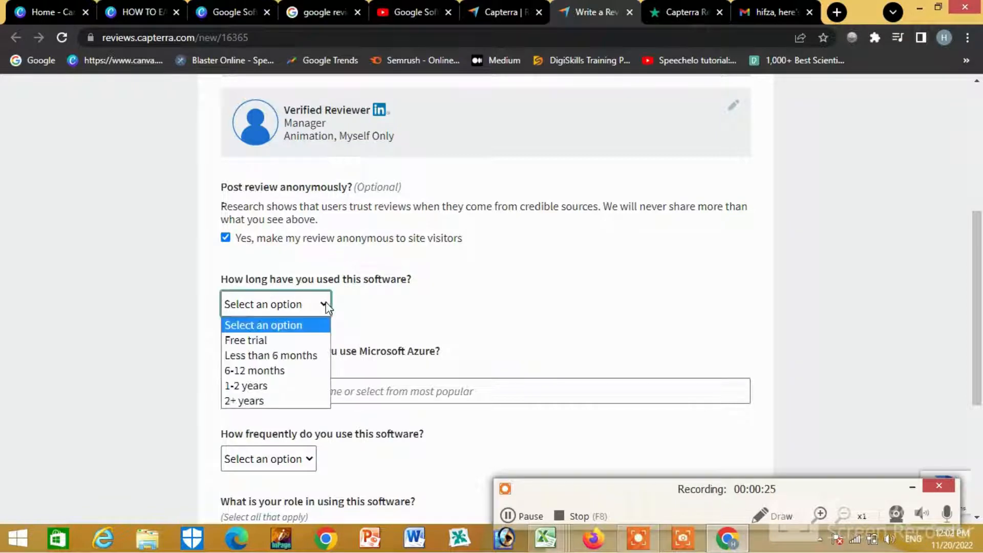
left_click(291, 358)
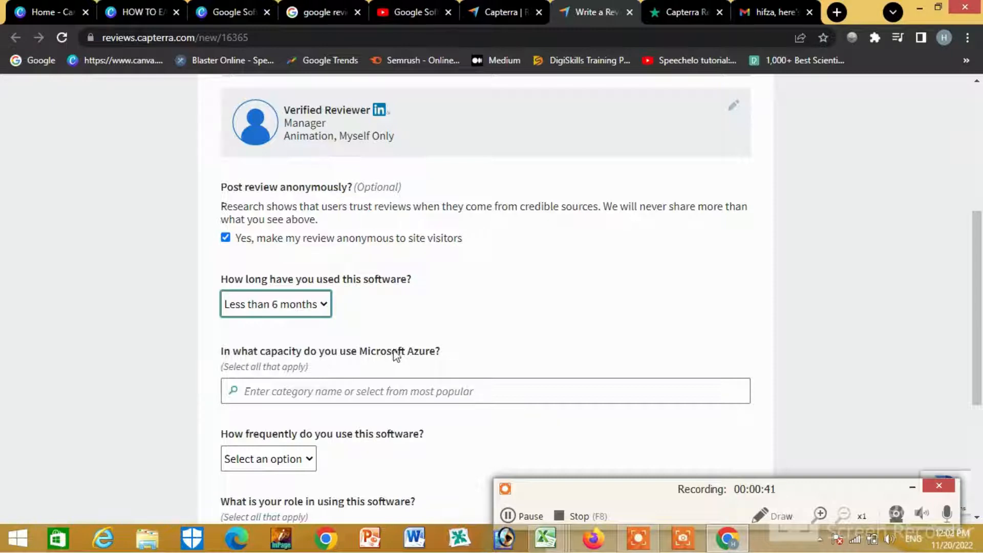
left_click(509, 516)
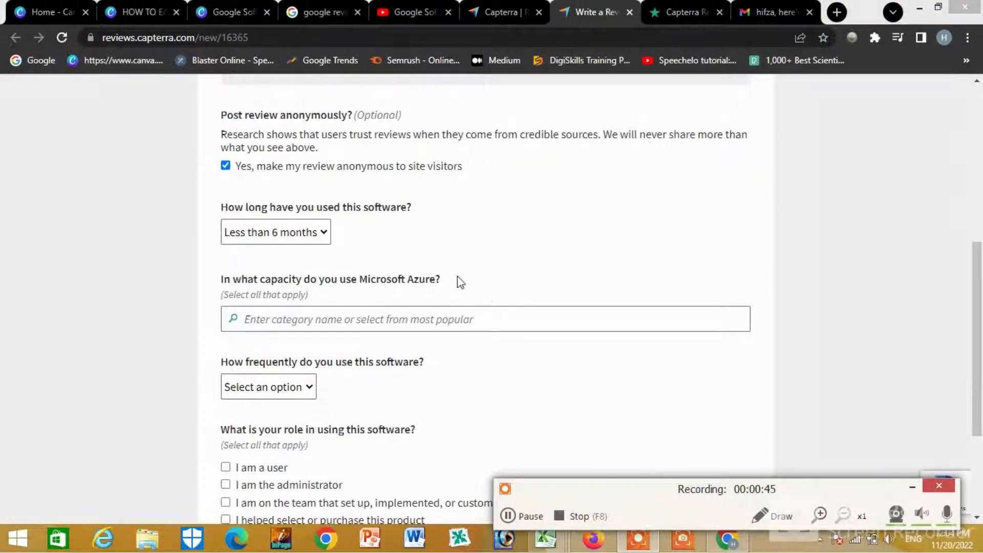
Select the question text "In what capacity do you use Microsoft Azure?" and open Google in a new browser tab.
triple_click(391, 276)
left_click_drag(440, 279, 336, 271)
left_click_drag(227, 279, 450, 281)
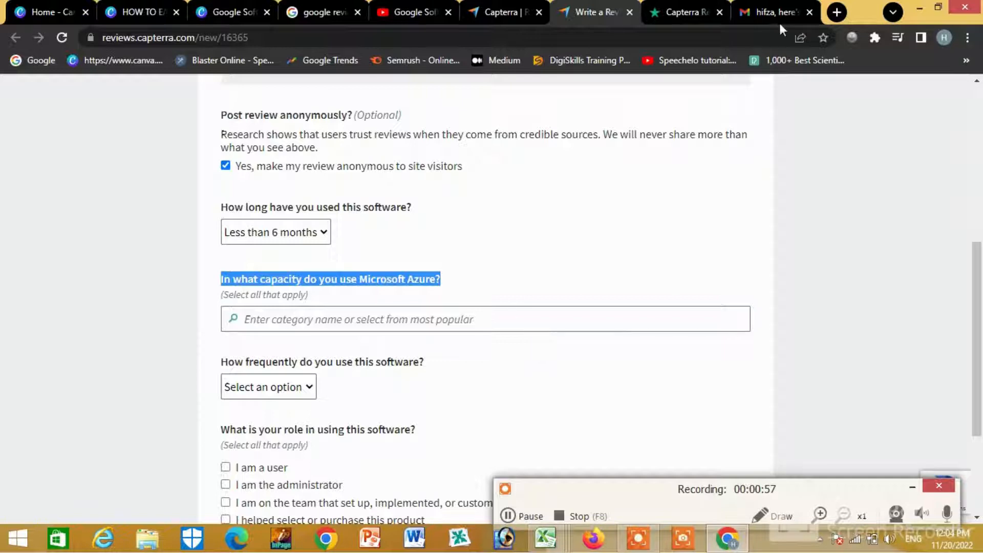
left_click(837, 14)
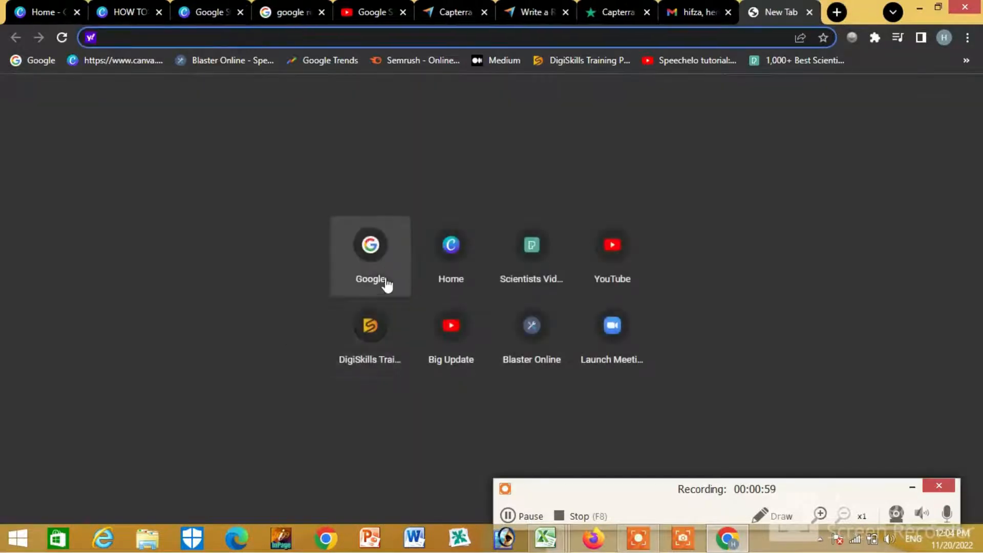
left_click(371, 260)
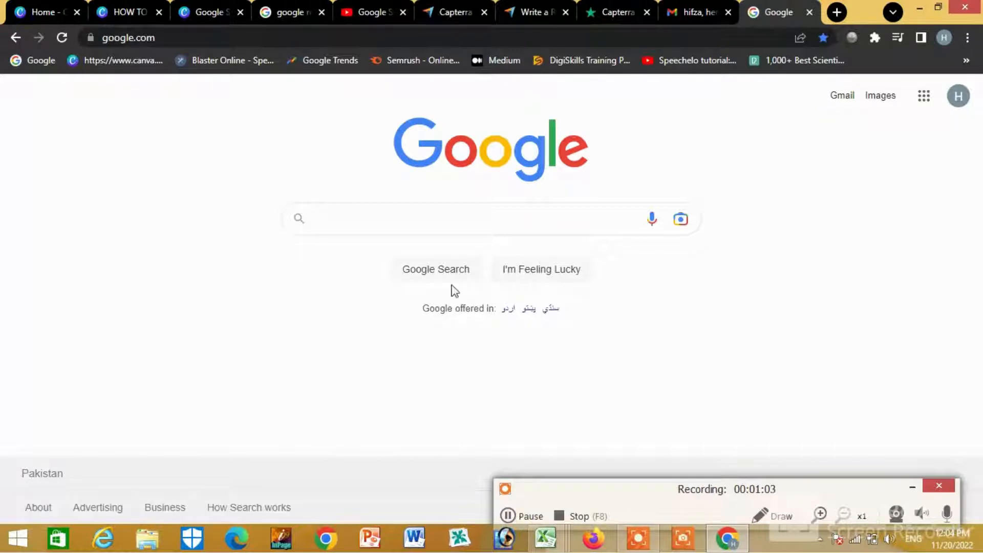
left_click(507, 516)
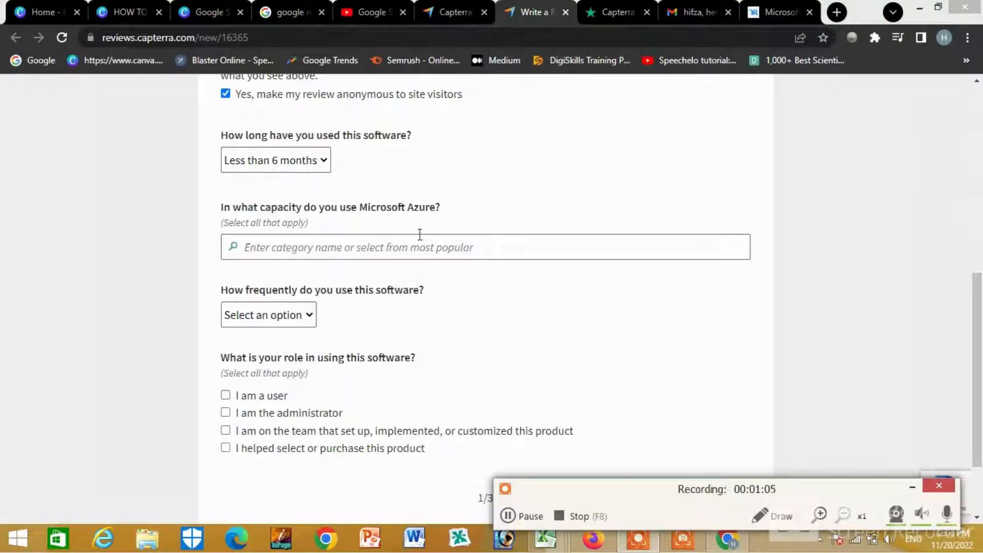
Add Application Development, Website Builder and Desktop as a Service (DaaS) as the capacities in which Microsoft Azure is used.
left_click(386, 247)
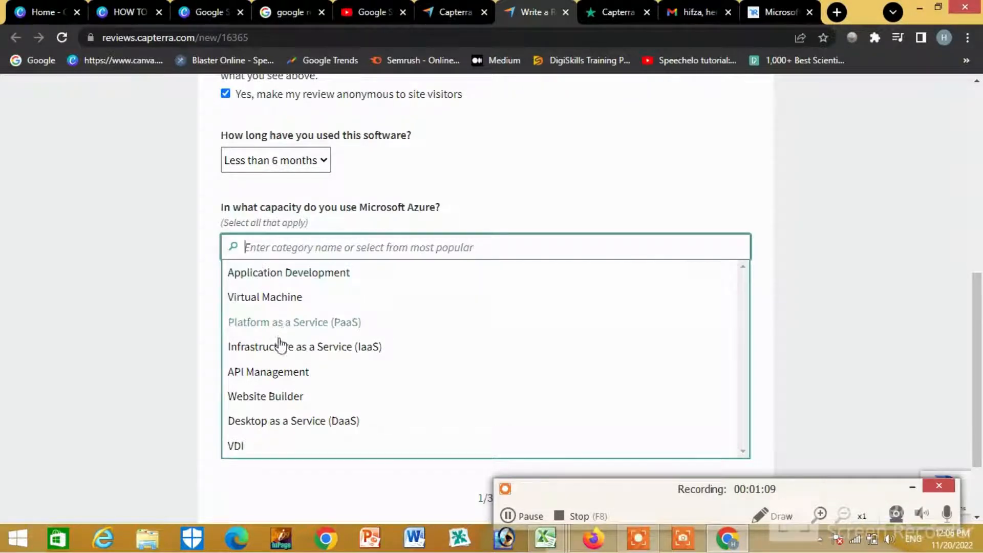
left_click(279, 283)
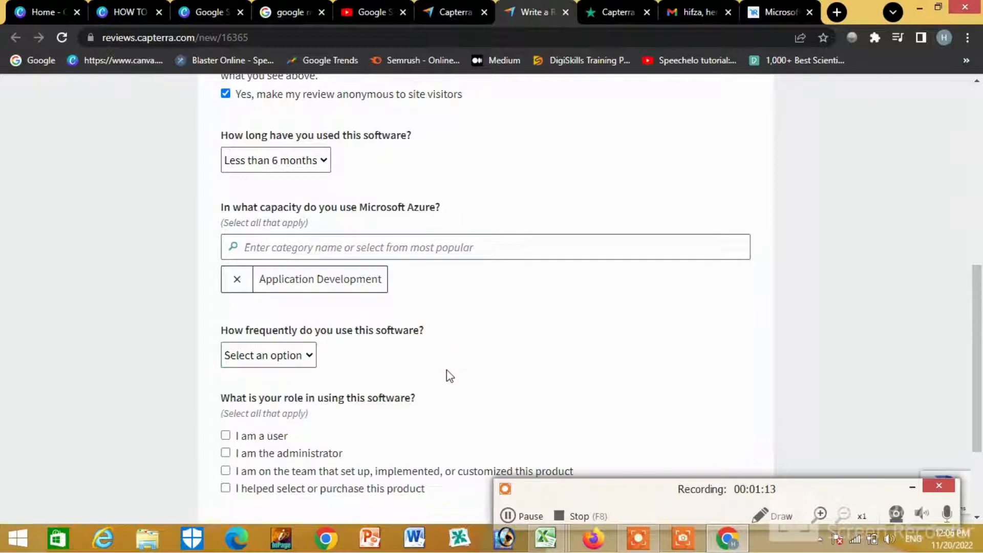
left_click(314, 247)
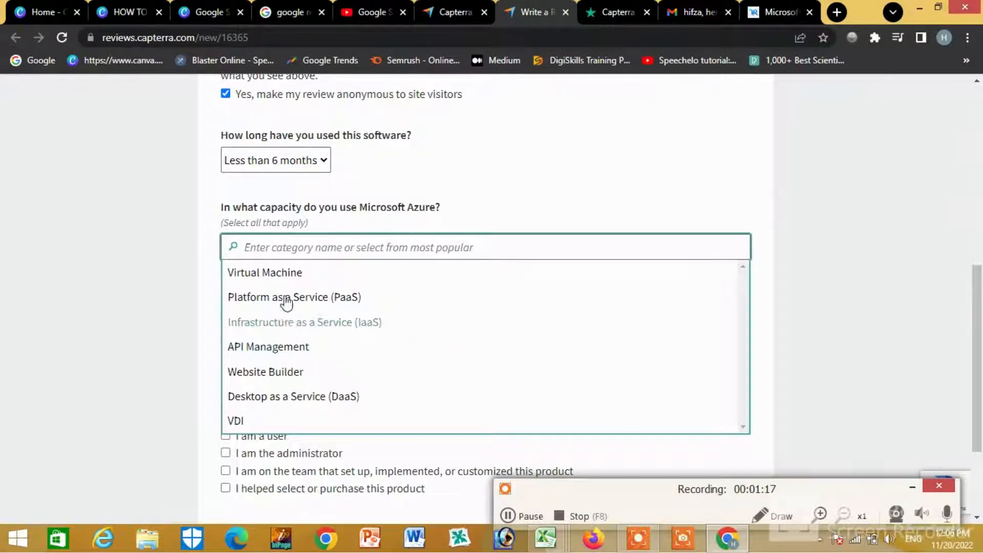
left_click(275, 375)
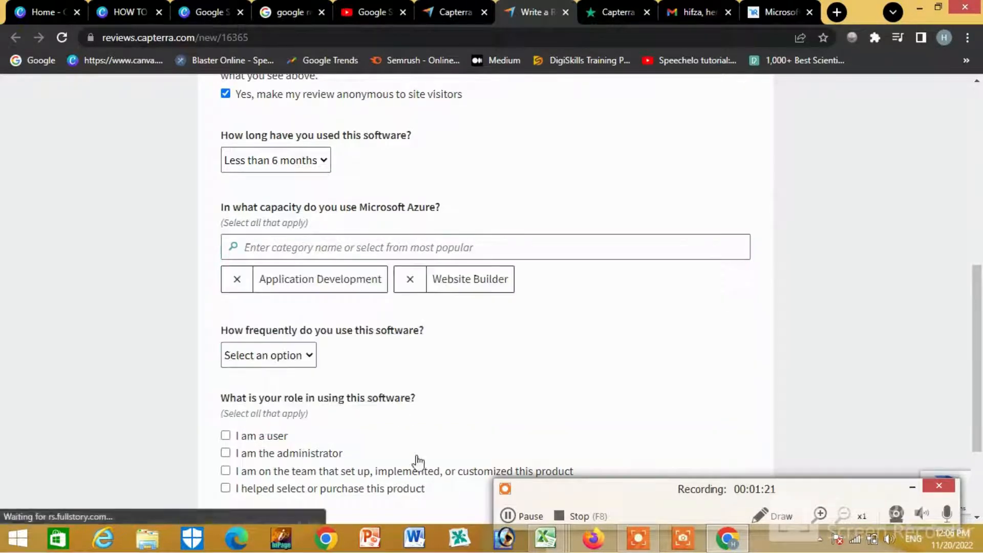
left_click(509, 515)
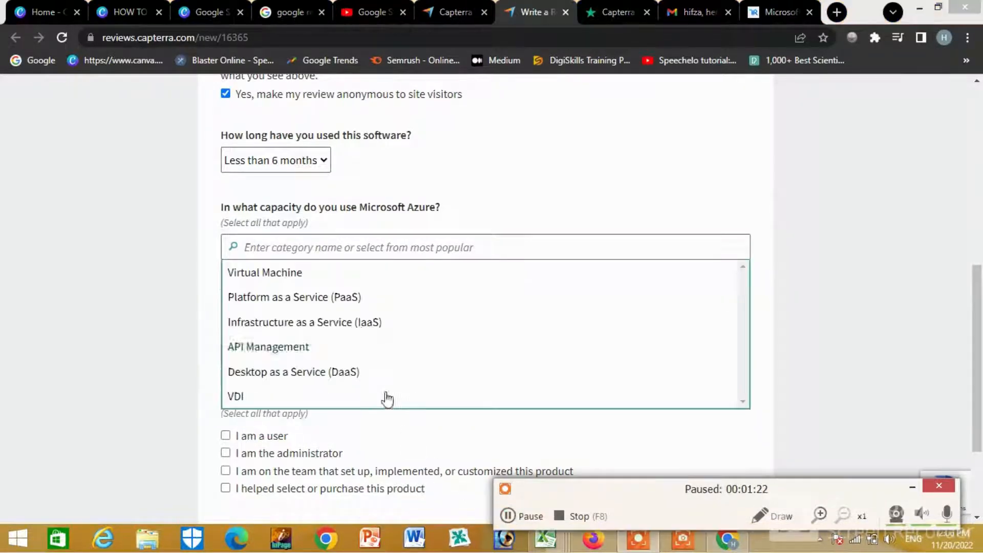
left_click(274, 379)
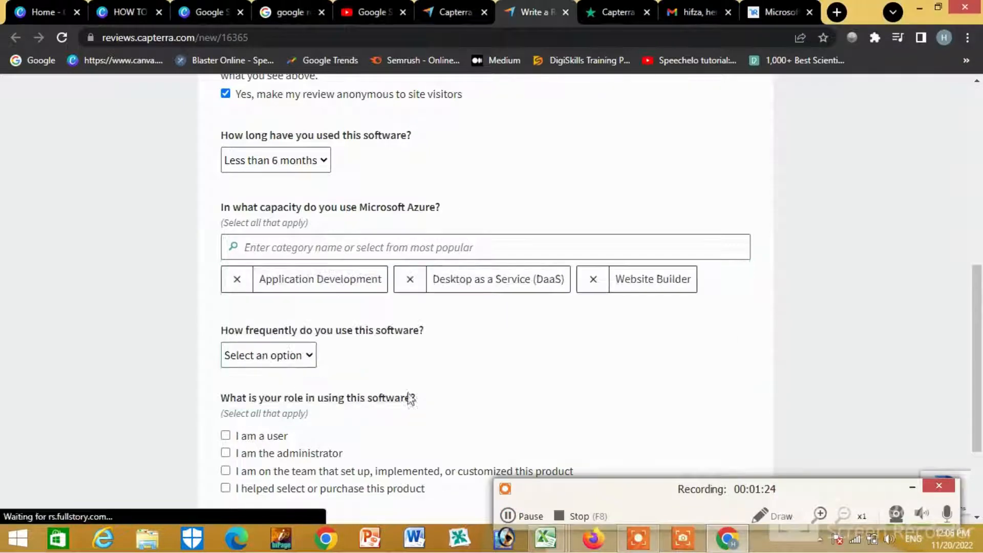
left_click(508, 514)
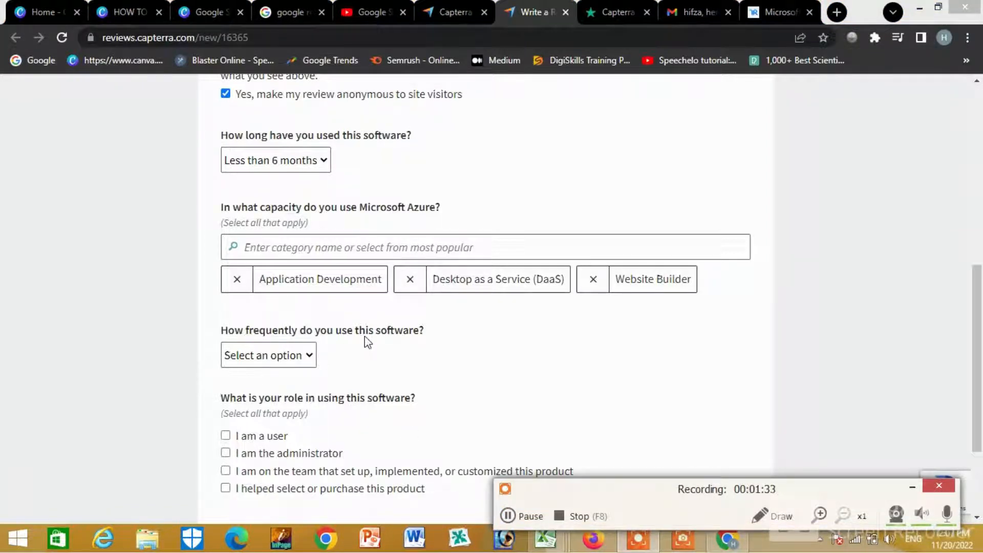
Set how frequently the software is used to Daily.
left_click(296, 354)
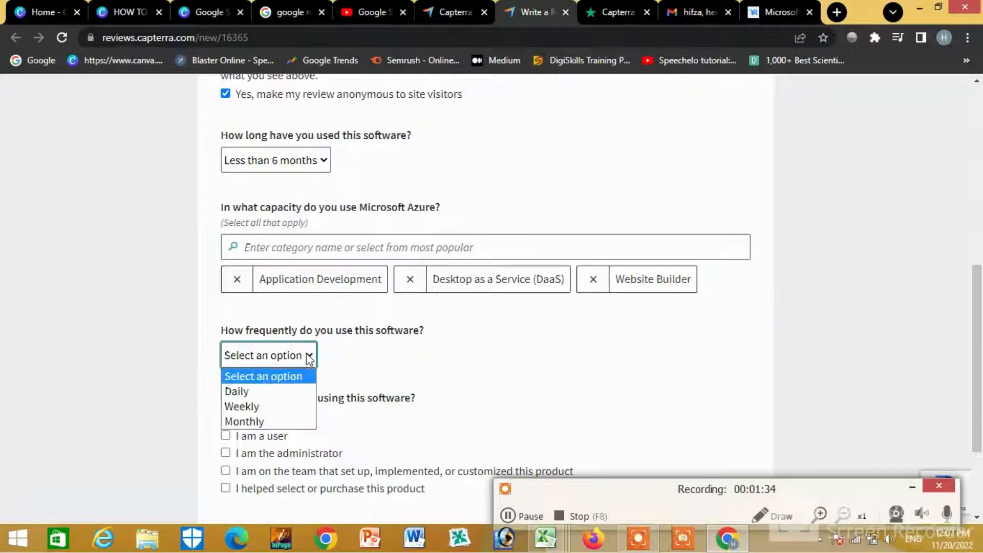
left_click(263, 392)
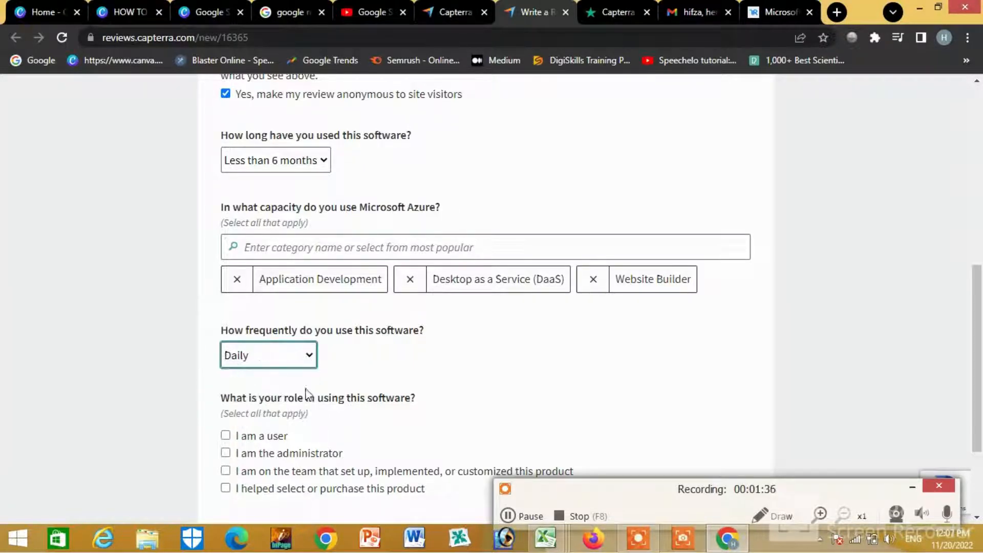
left_click(508, 516)
left_click(504, 517)
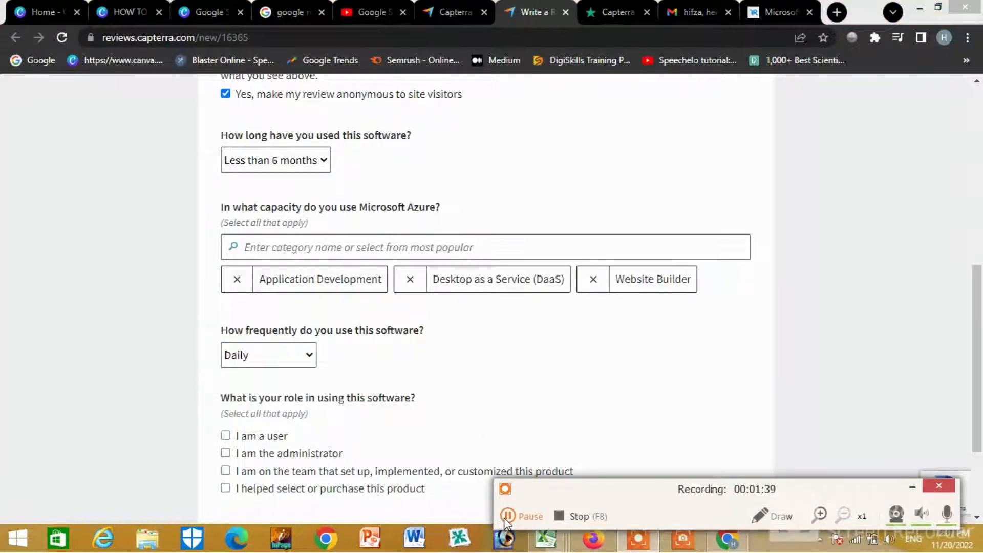
left_click(507, 518)
Mark the role in using the software as "I am a user" and continue to the second page of the review.
scroll(456, 388, "down", 3)
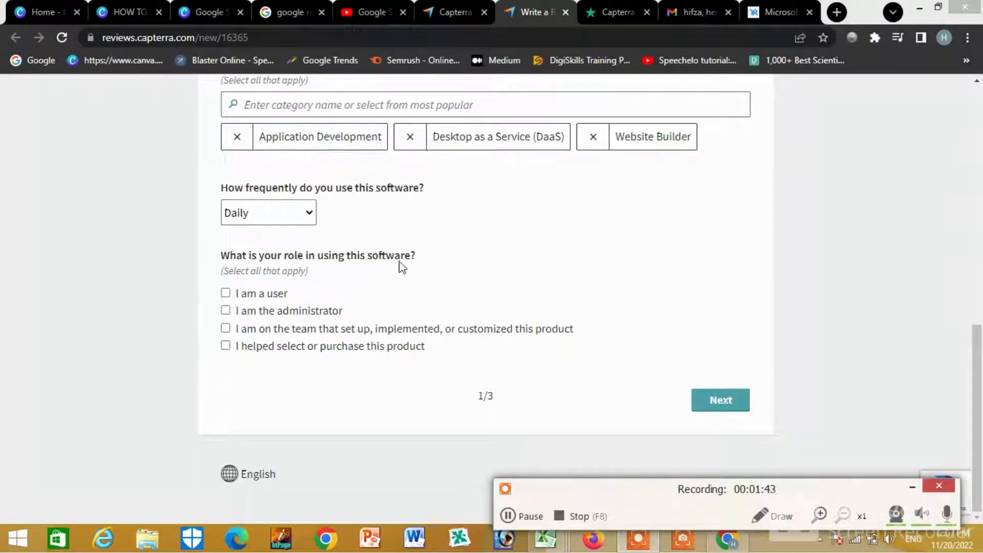
left_click(226, 295)
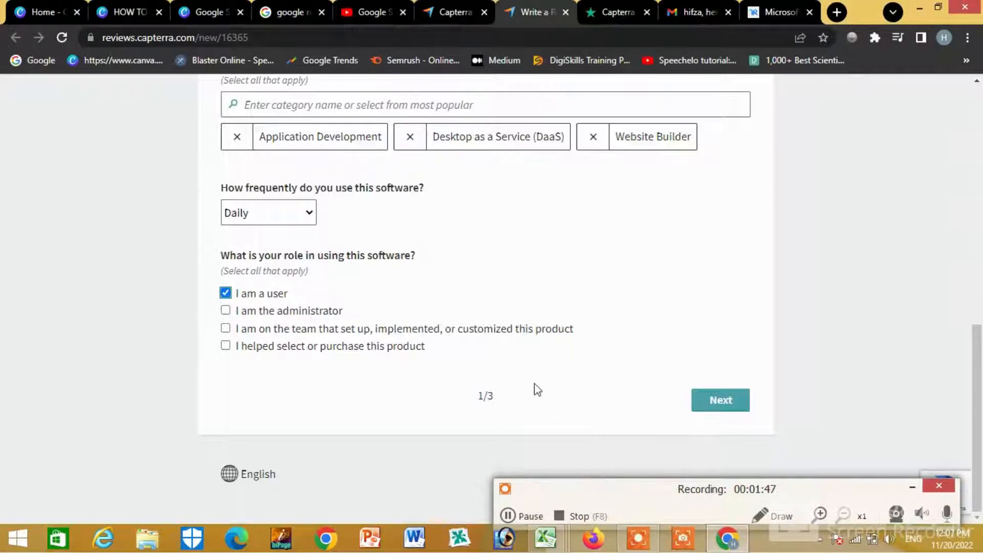
left_click(720, 405)
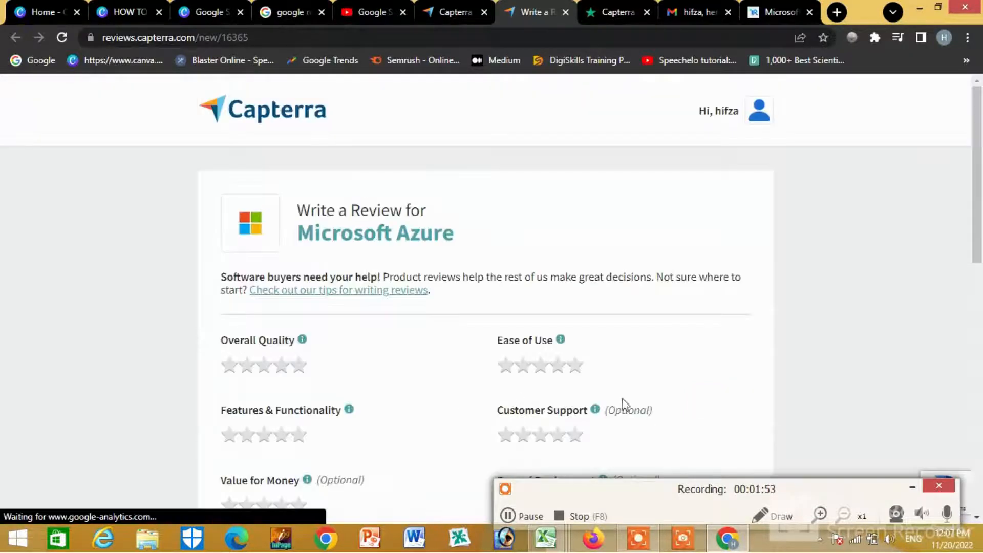
Give five stars to Overall Quality, Ease of Use, Features & Functionality, Customer Support, Value for Money and Ease of Deployment.
scroll(631, 377, "down", 3)
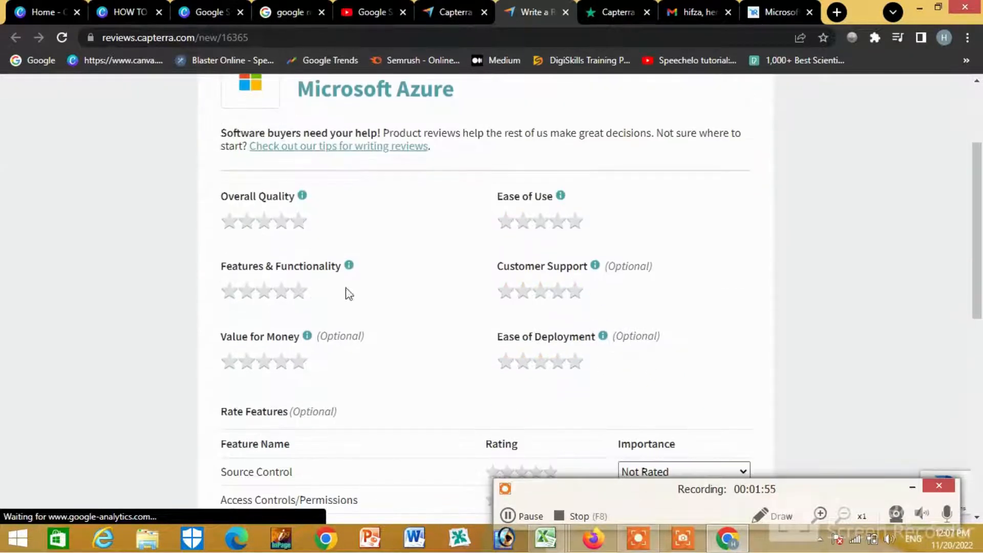
left_click(302, 223)
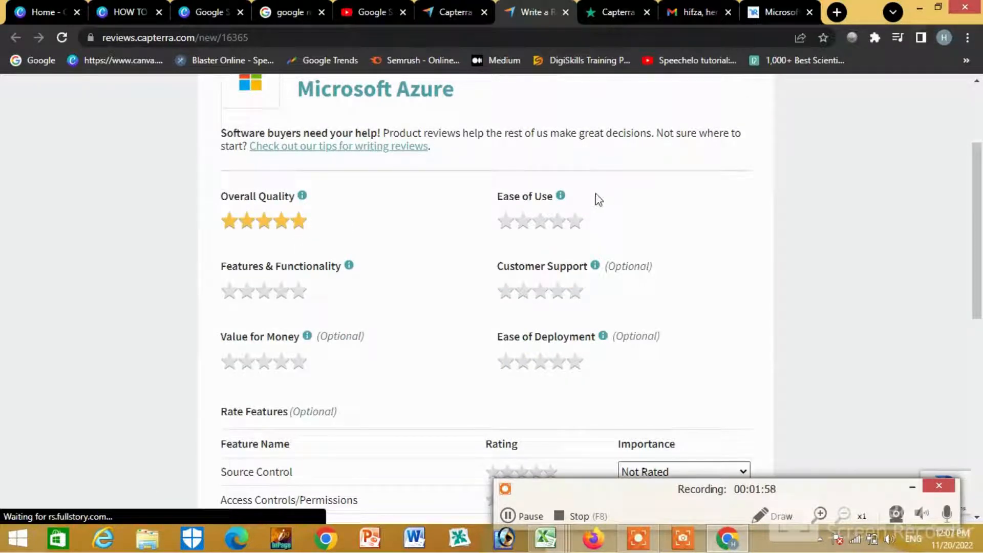
left_click(575, 223)
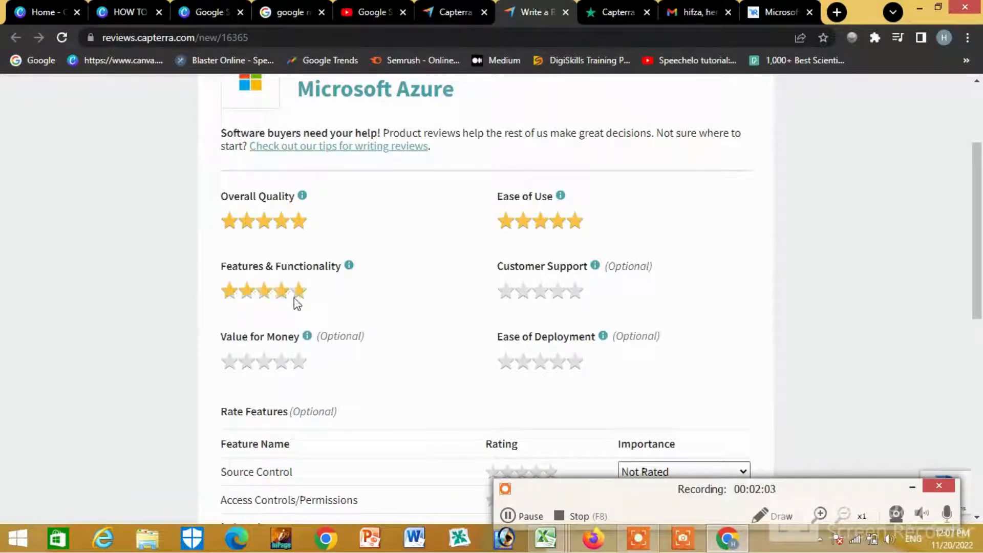
left_click(307, 301)
left_click(564, 301)
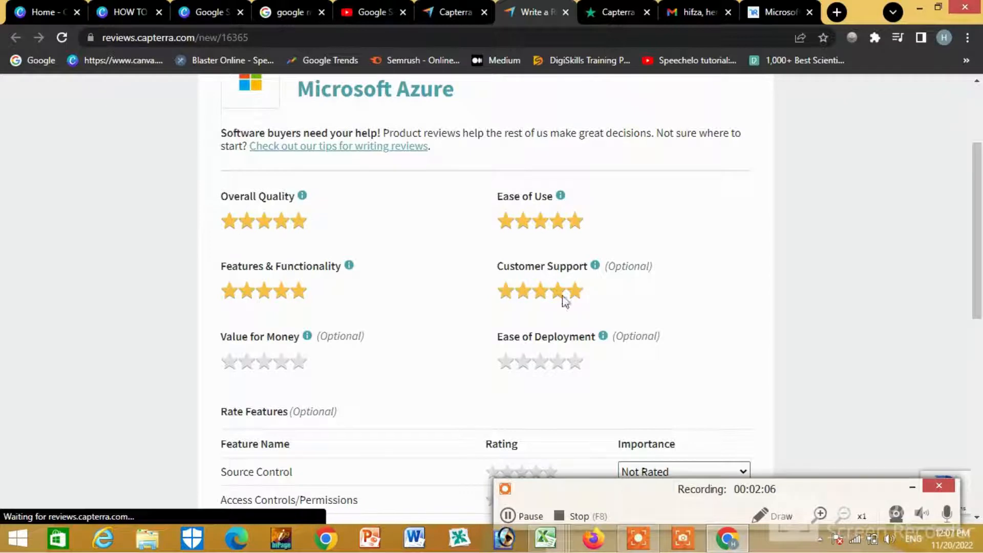
left_click(298, 364)
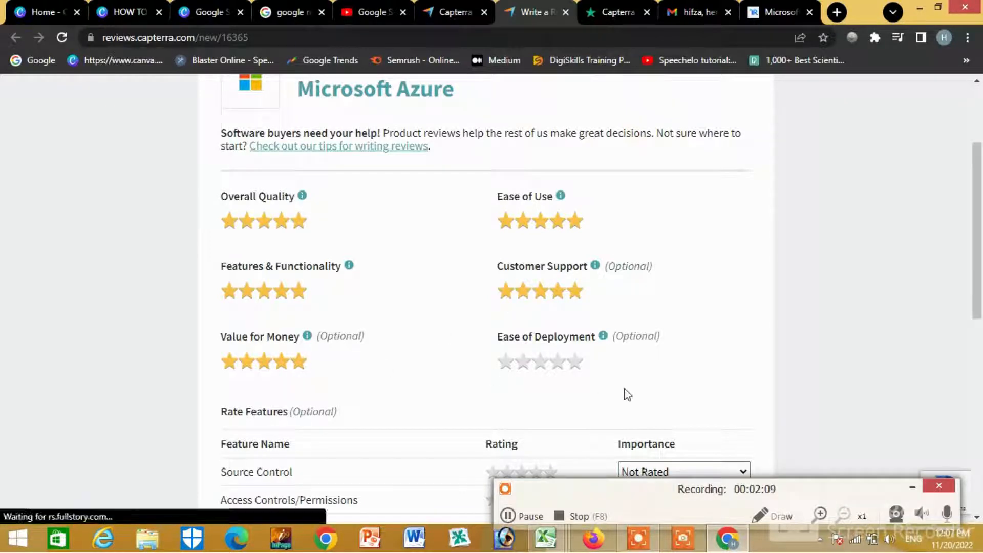
left_click(583, 363)
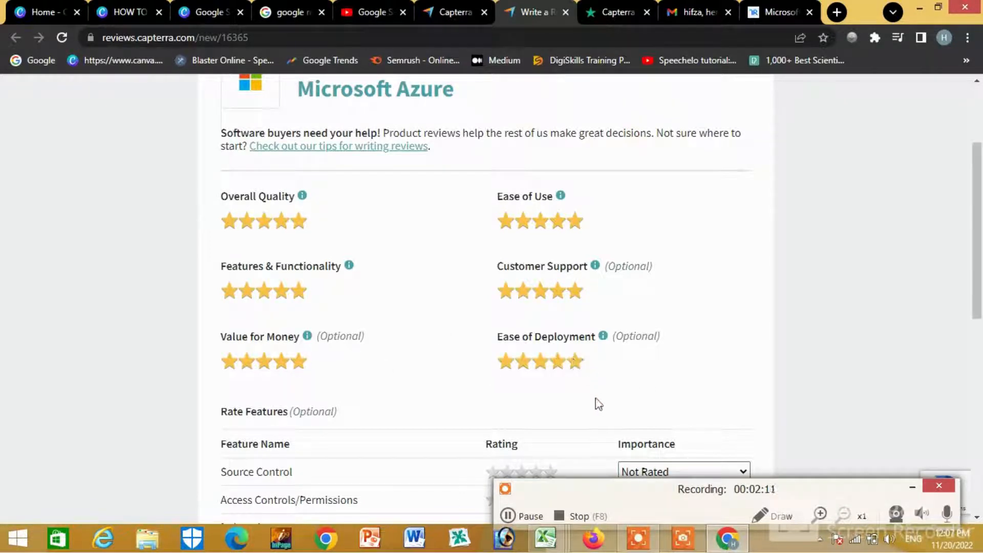
Give five stars to the Source Control, Access Controls/Permissions, Debugging, Integrated Development Environment and Collaboration Tools features.
scroll(592, 404, "down", 1)
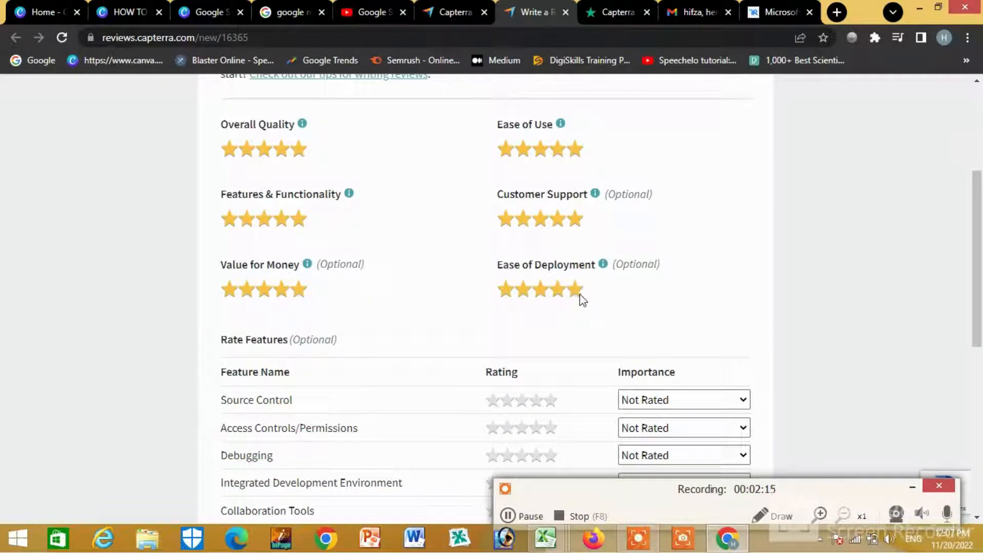
scroll(542, 321, "down", 1)
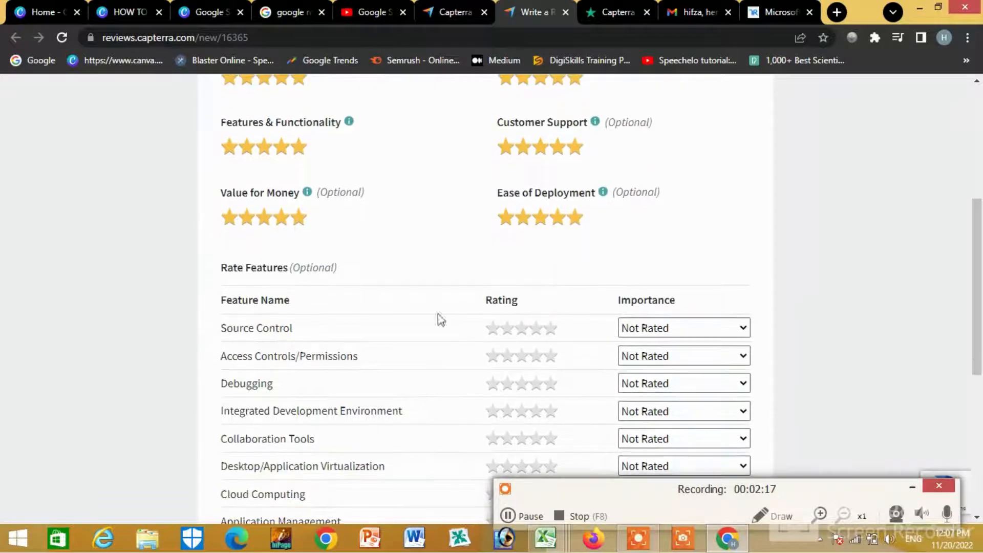
scroll(508, 244, "down", 2)
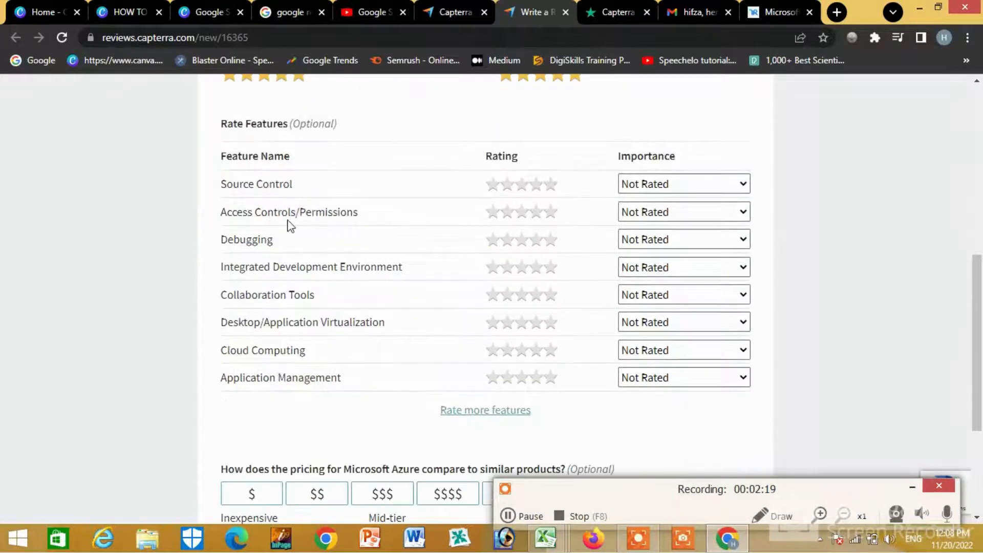
left_click(549, 184)
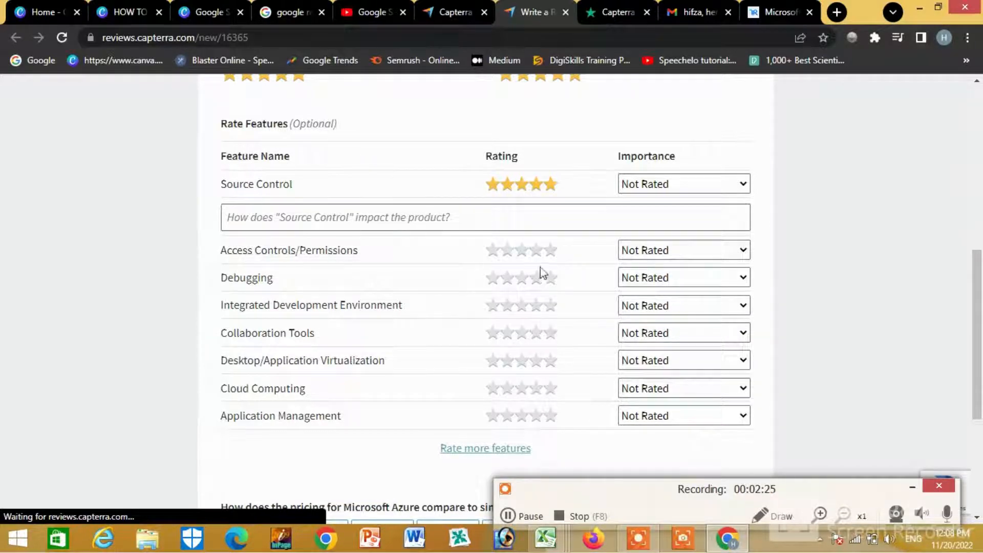
left_click(551, 254)
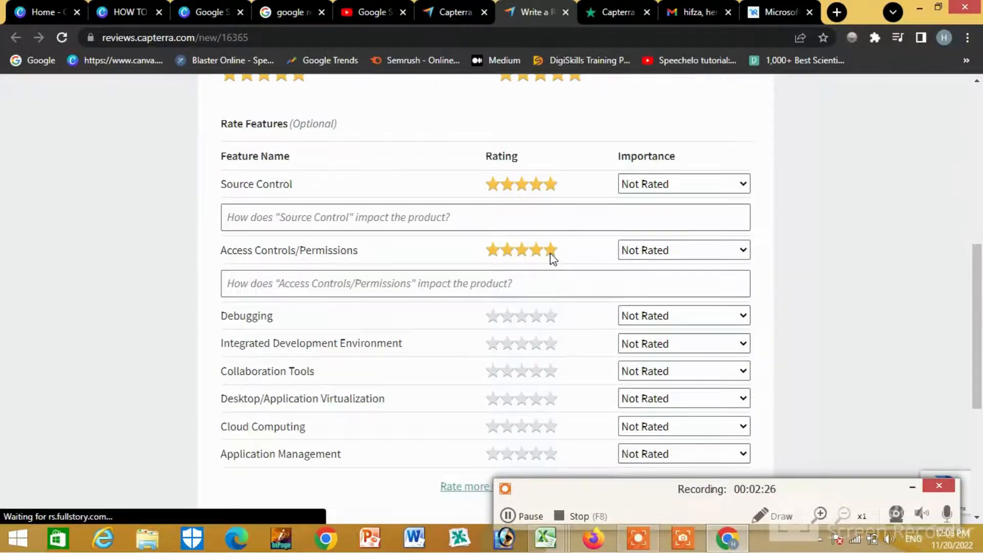
left_click(551, 318)
scroll(553, 361, "down", 1)
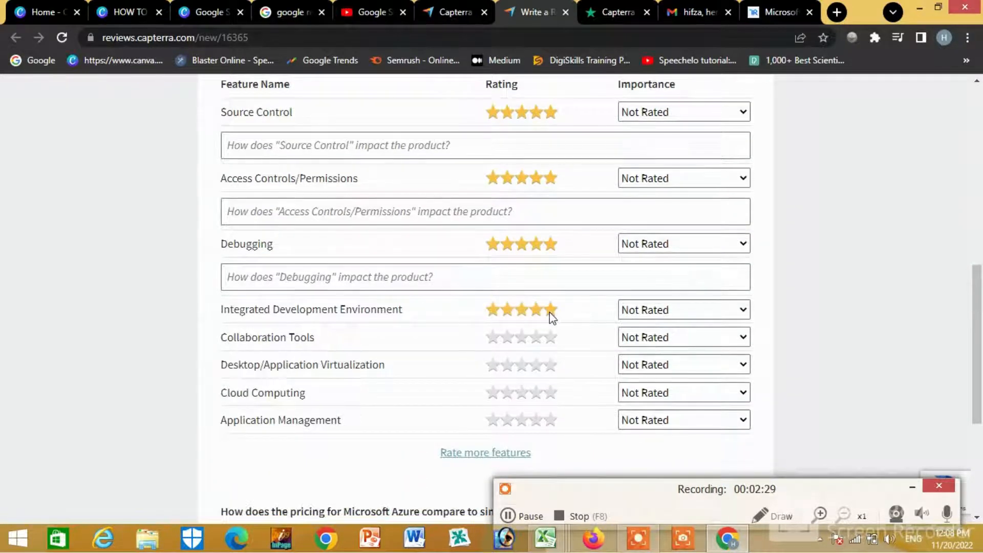
left_click(549, 311)
left_click(553, 377)
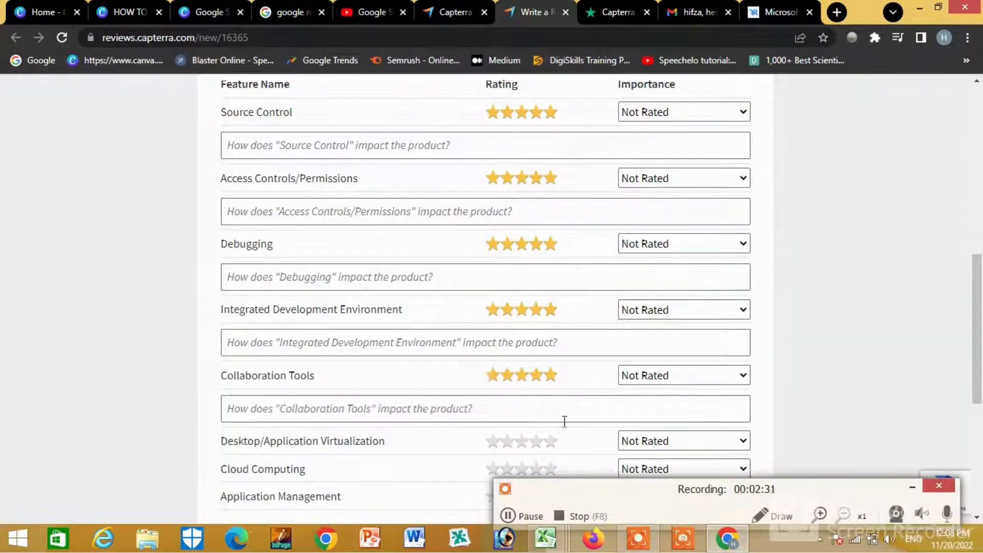
Give five stars to the Desktop/Application Virtualization, Cloud Computing and Application Management features.
scroll(555, 405, "down", 3)
left_click(553, 225)
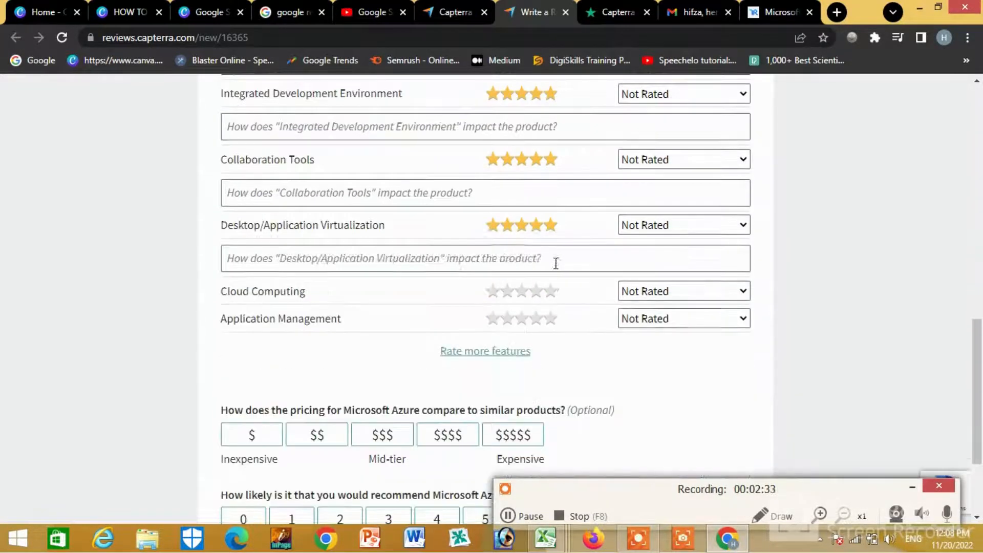
left_click(551, 293)
left_click(555, 363)
Rate the pricing as mid-tier ($$$) and the likelihood of recommending Microsoft Azure as 10, and continue to the third page of the review.
scroll(555, 362, "down", 2)
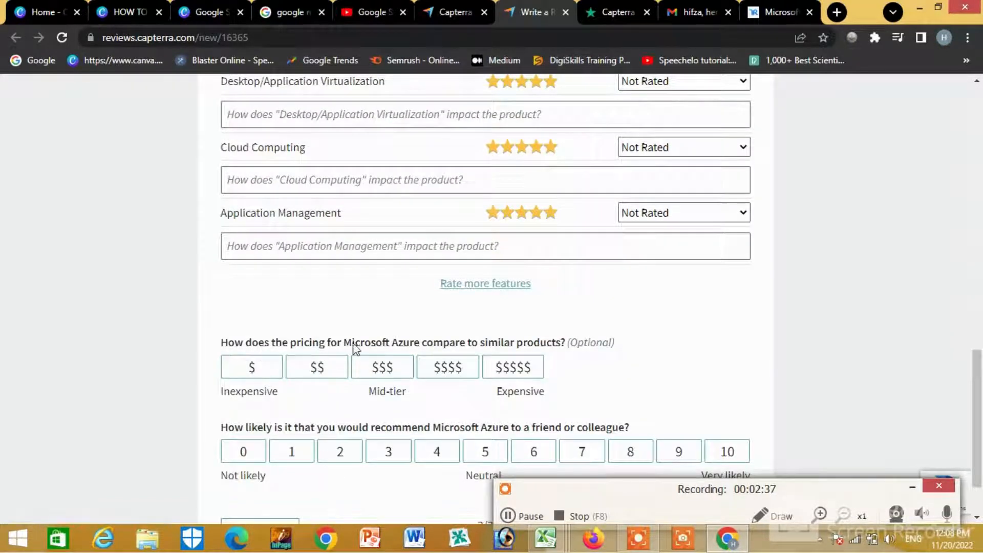
left_click(519, 368)
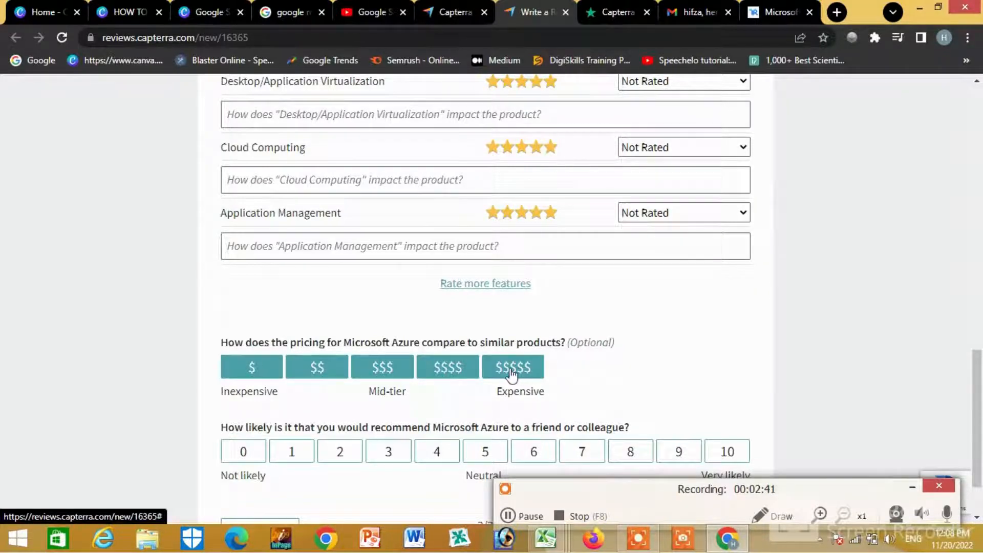
left_click(385, 366)
scroll(290, 328, "down", 2)
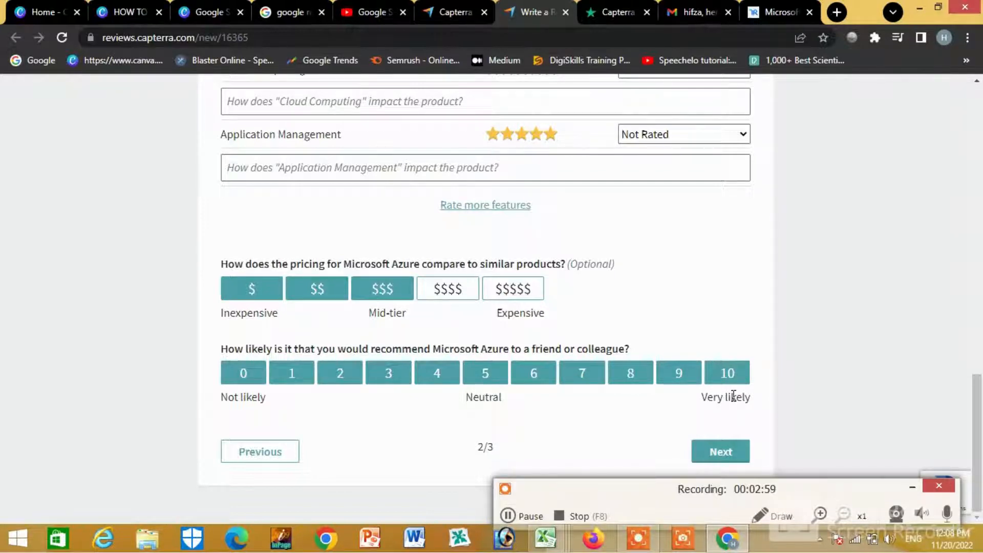
left_click(721, 451)
Look over the written review fields and begin the review title with "Review About".
scroll(478, 353, "down", 3)
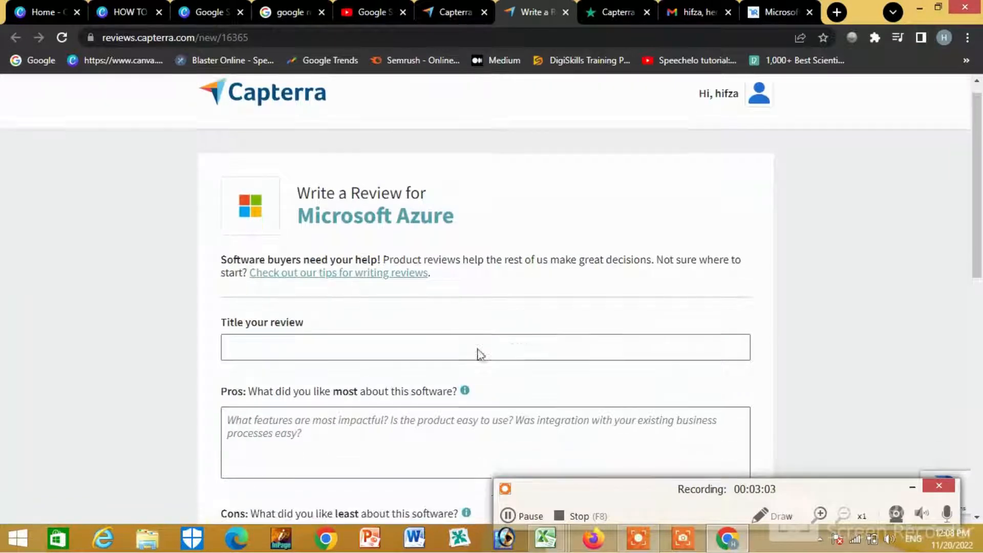
scroll(493, 314, "down", 1)
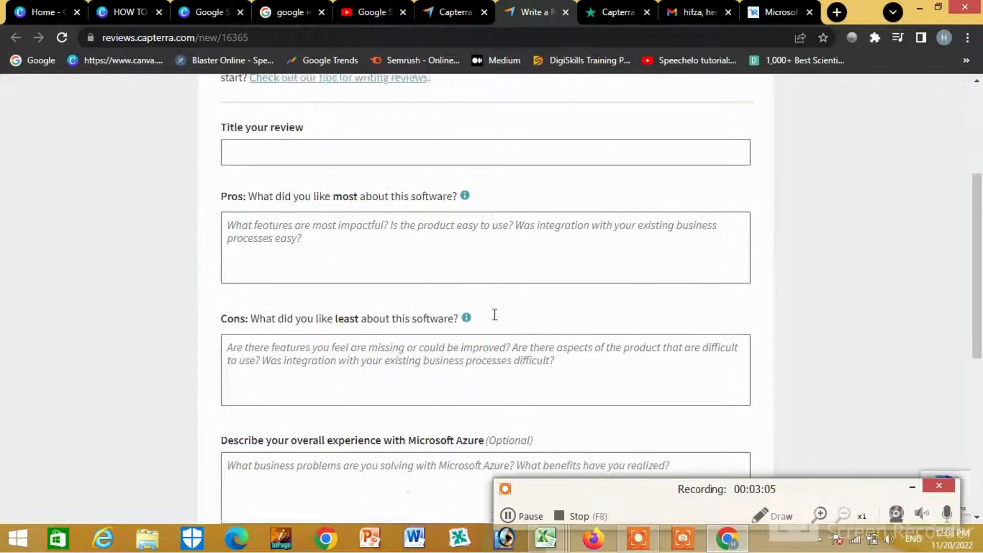
scroll(491, 314, "up", 3)
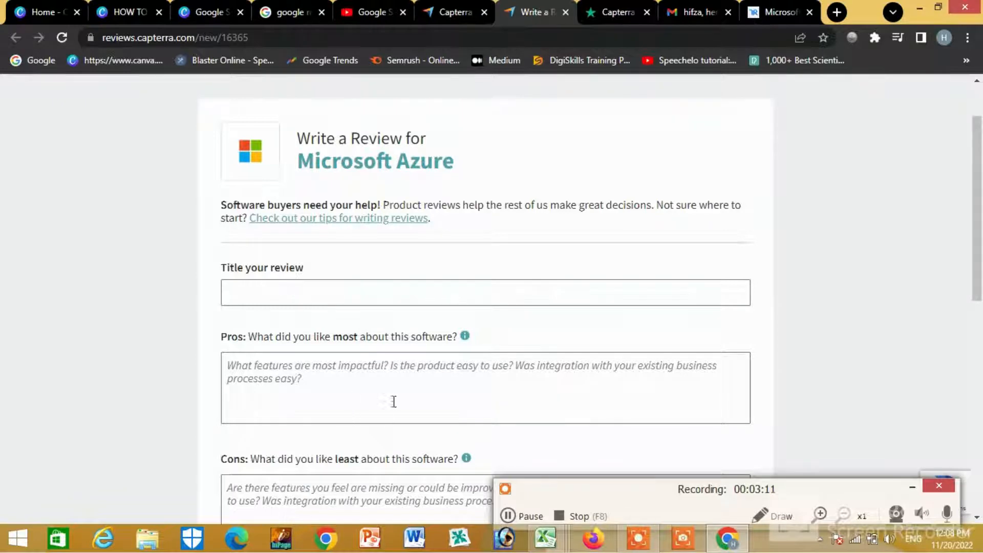
scroll(458, 386, "down", 3)
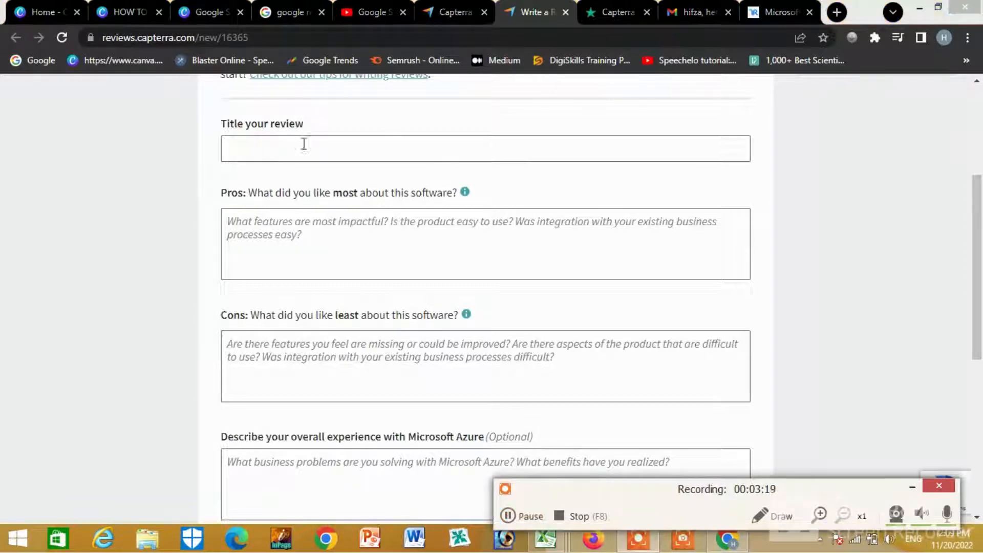
scroll(205, 184, "up", 3)
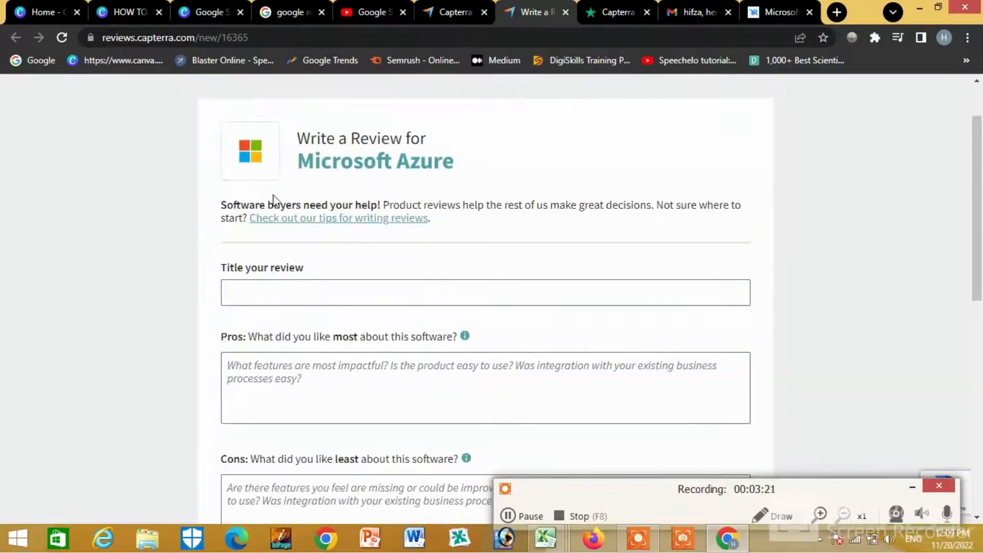
left_click(270, 298)
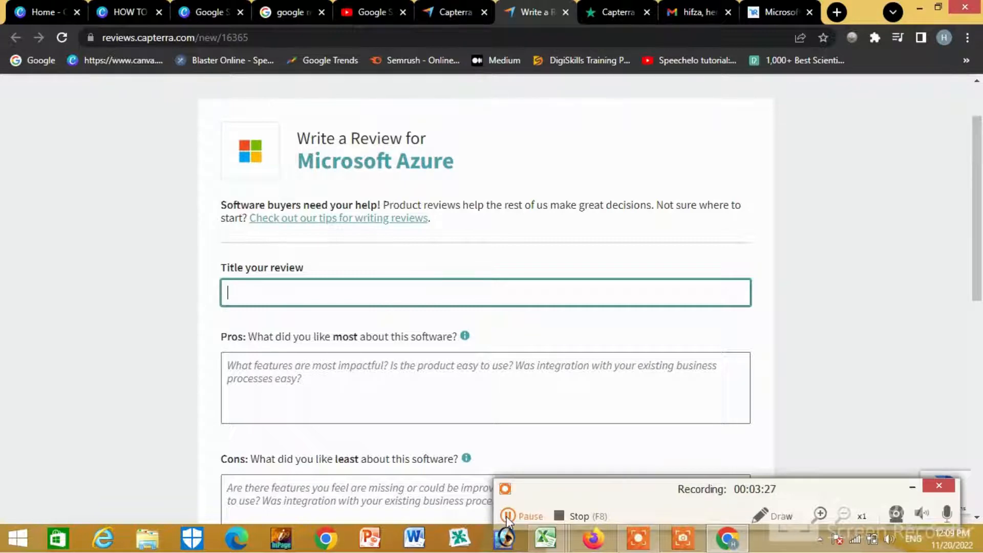
left_click(506, 516)
type("Review About")
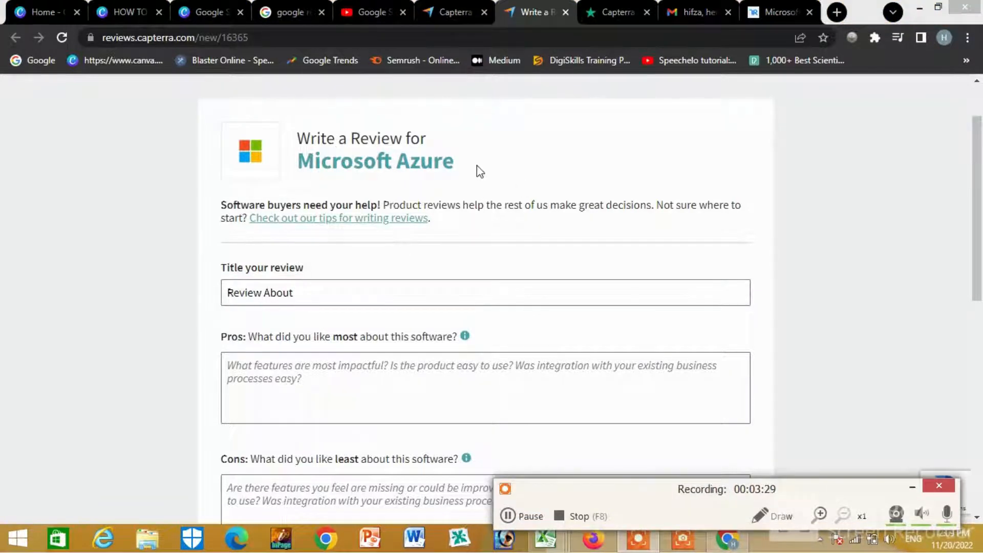
Copy the product name "Microsoft Azure" from the page heading and append it to the review title.
left_click_drag(480, 172, 302, 160)
key("ctrl+c")
right_click(321, 164)
left_click(338, 174)
left_click(353, 293)
right_click(371, 296)
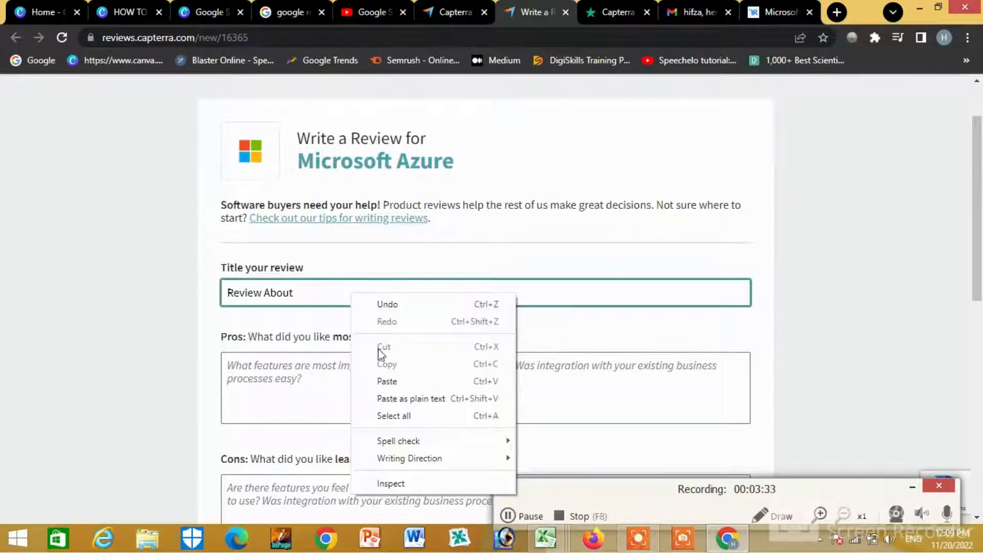
left_click(390, 380)
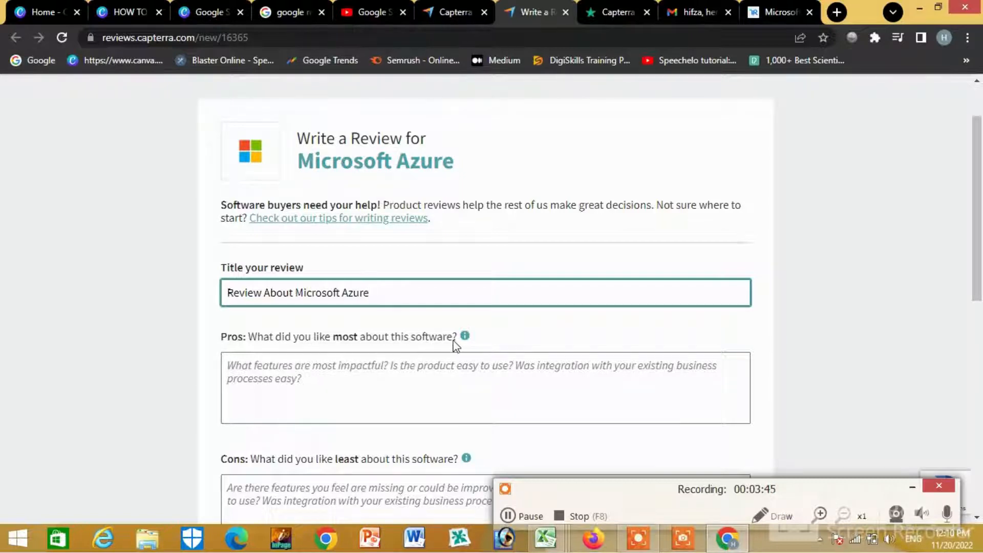
Copy the Pros question "What did you like most about this software?" from the review form.
left_click_drag(457, 339, 250, 330)
right_click(271, 330)
left_click(302, 346)
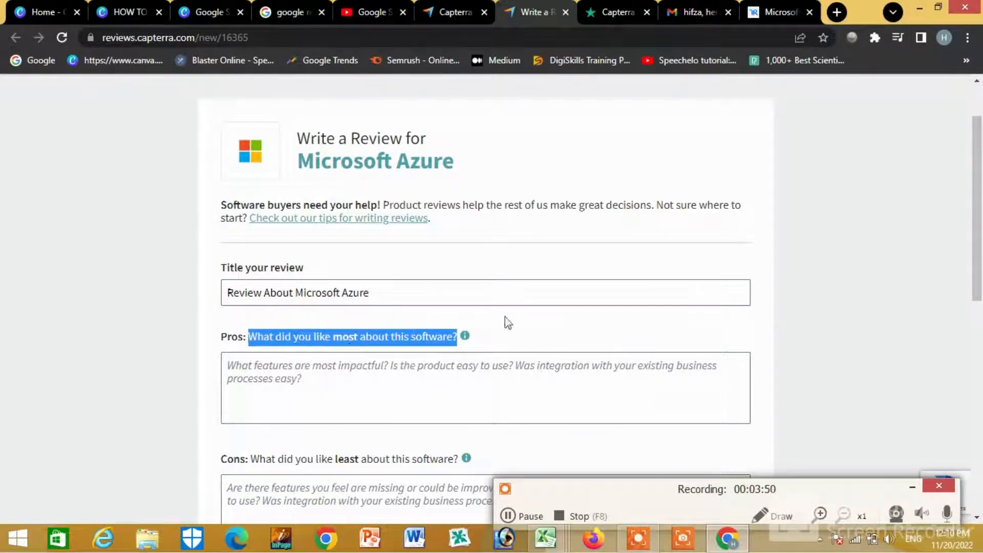
left_click(507, 516)
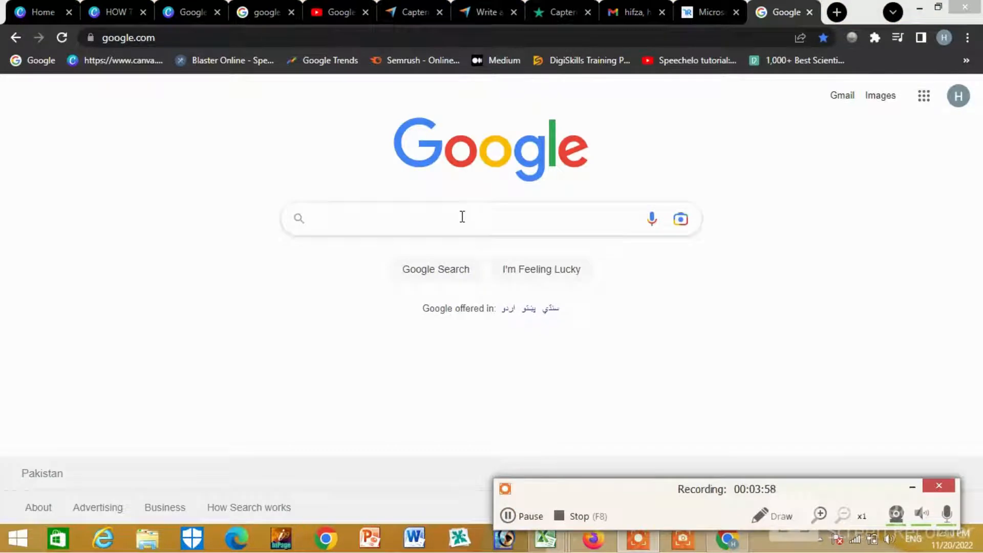
Search Google for "microsoft azure pros and cons".
right_click(461, 218)
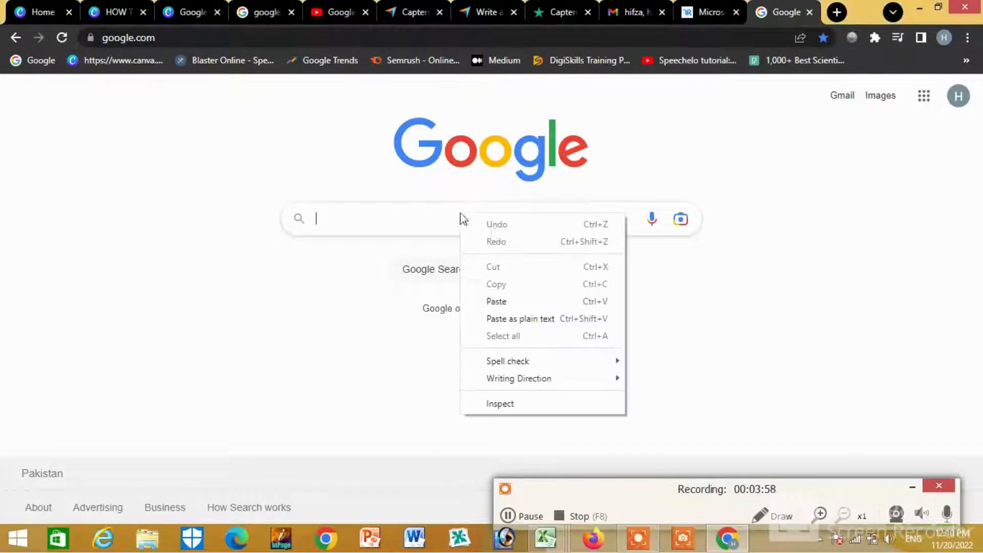
left_click(512, 302)
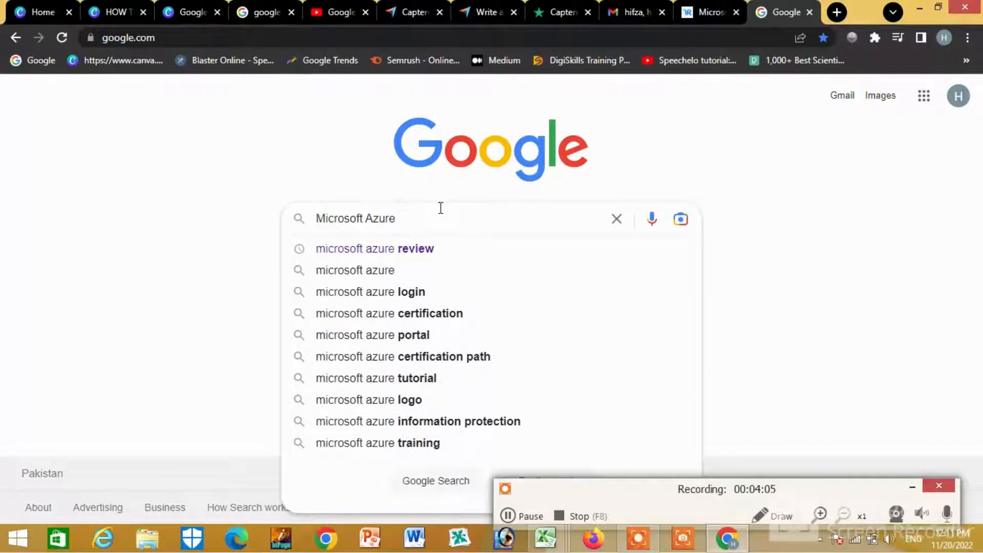
type("po")
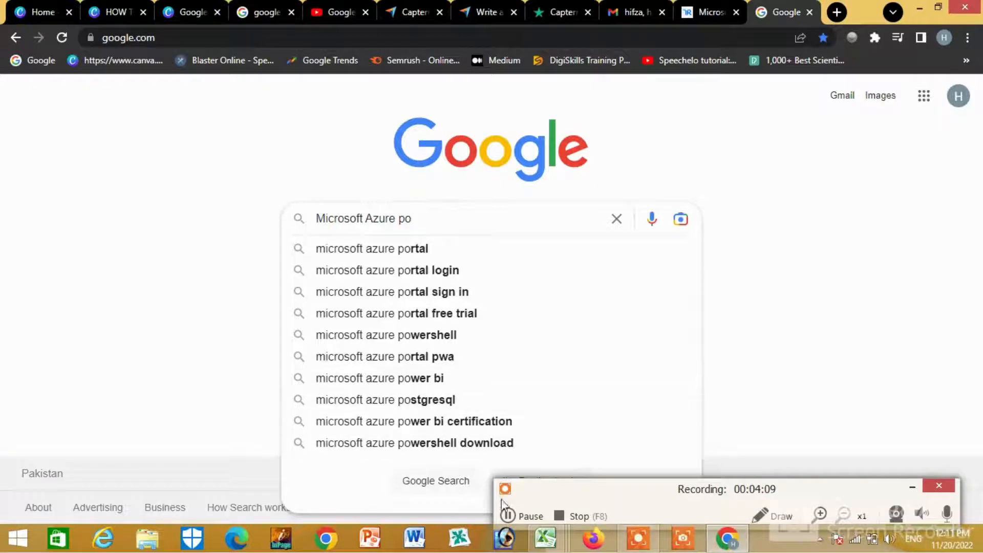
left_click(510, 516)
type("r")
key("F9")
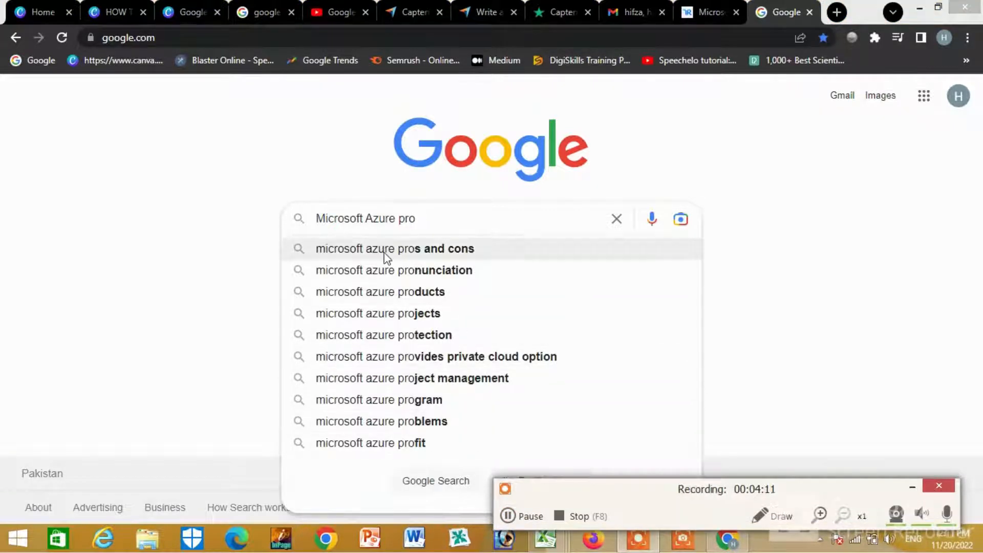
left_click(385, 250)
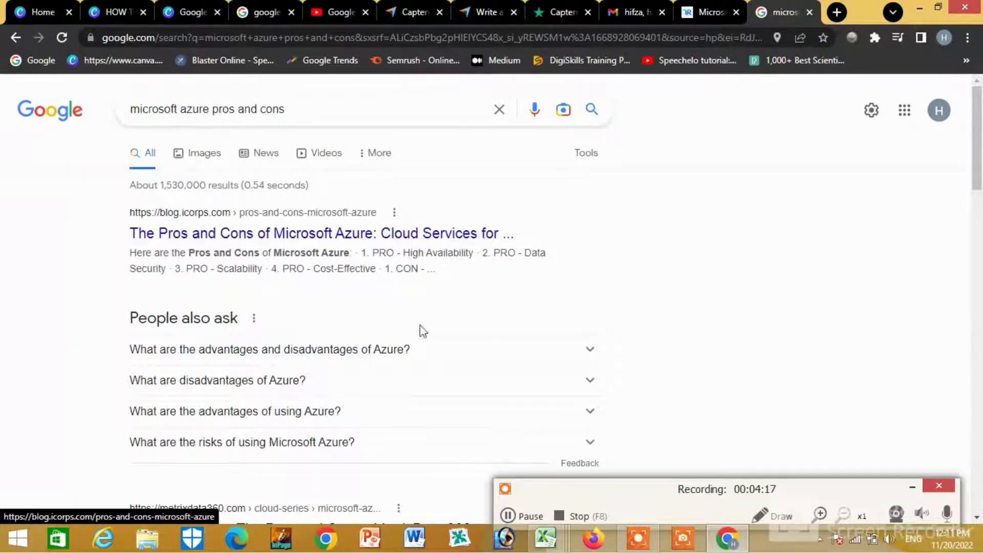
Open the GetApp search result for Microsoft Azure Reviews and examine the pros and cons that reviewers list there.
left_click(510, 518)
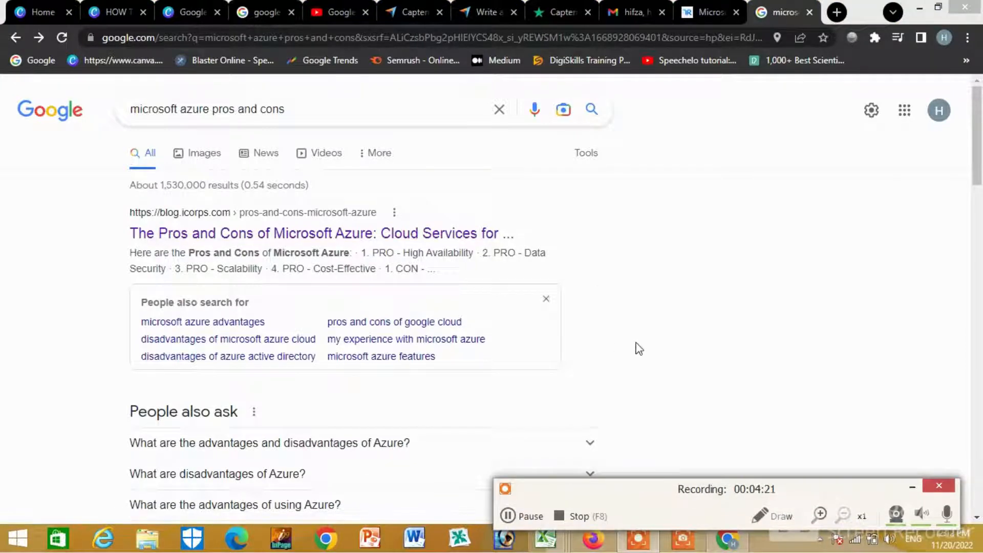
scroll(629, 333, "down", 3)
scroll(627, 332, "down", 3)
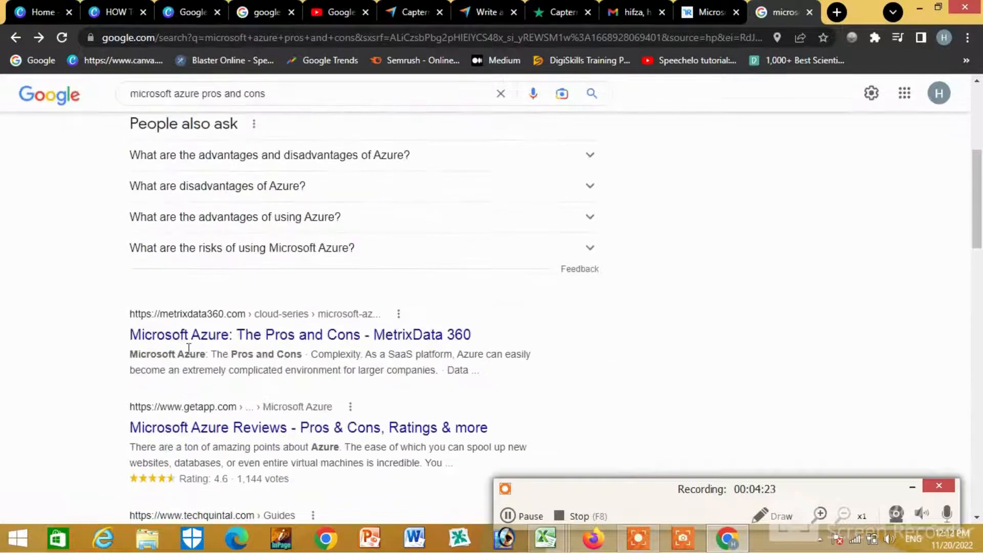
scroll(276, 410, "down", 2)
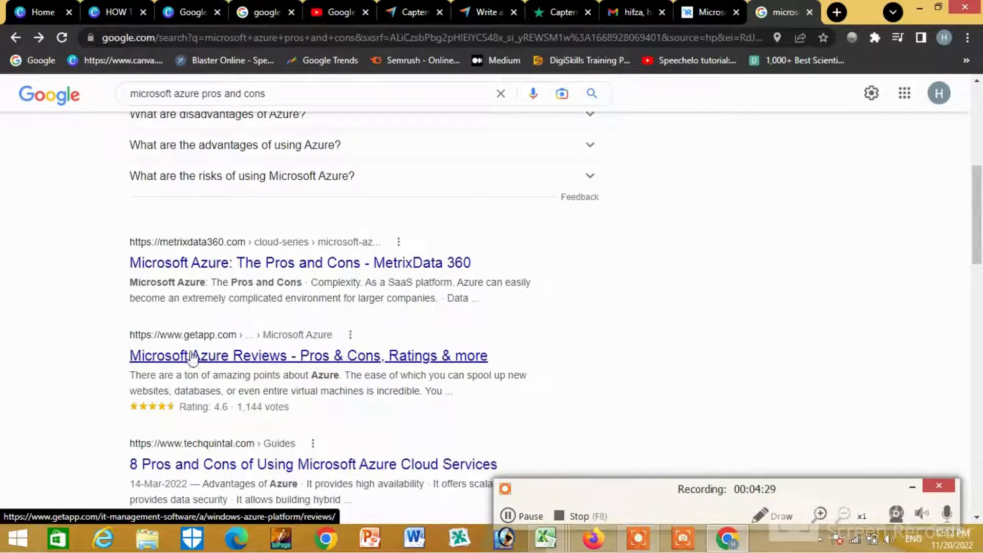
left_click(234, 360)
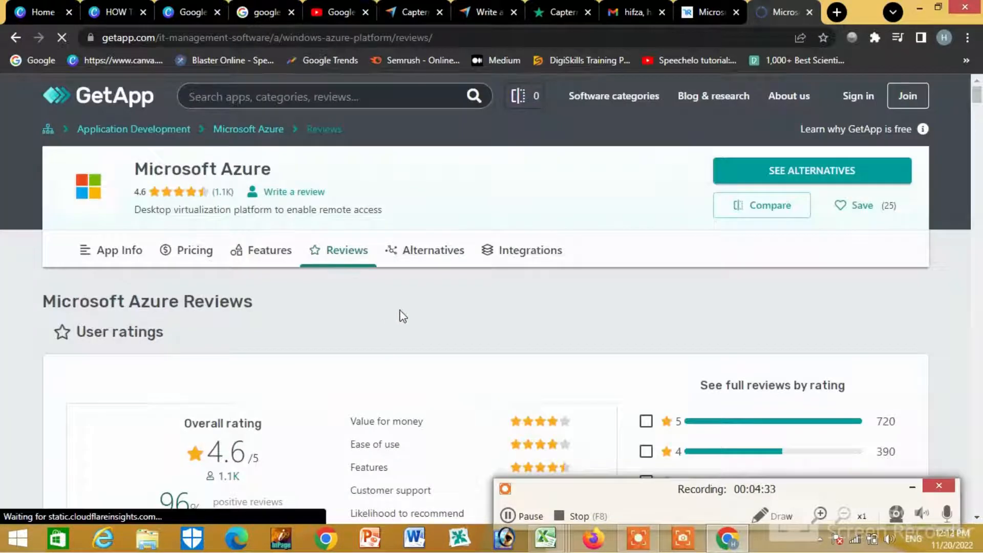
scroll(401, 316, "down", 3)
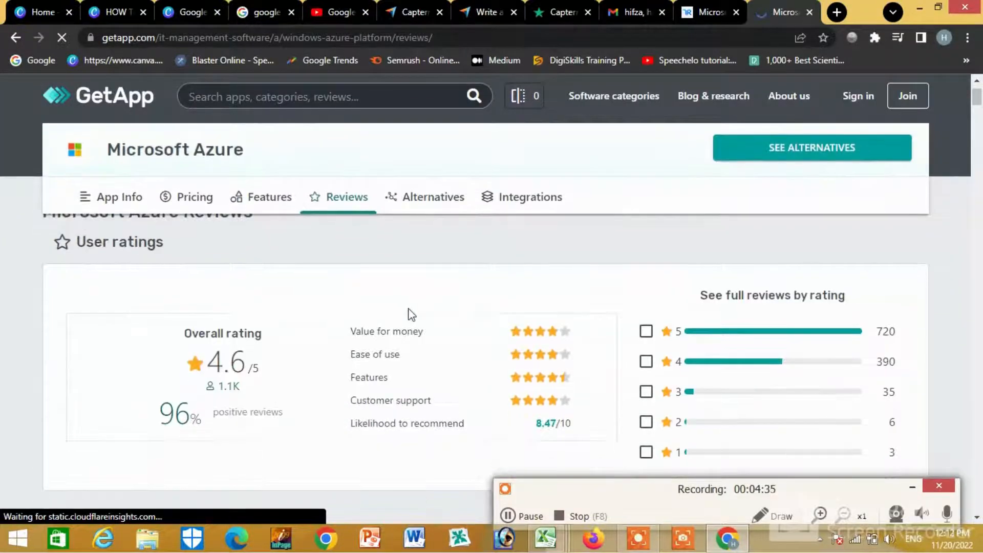
scroll(510, 316, "down", 5)
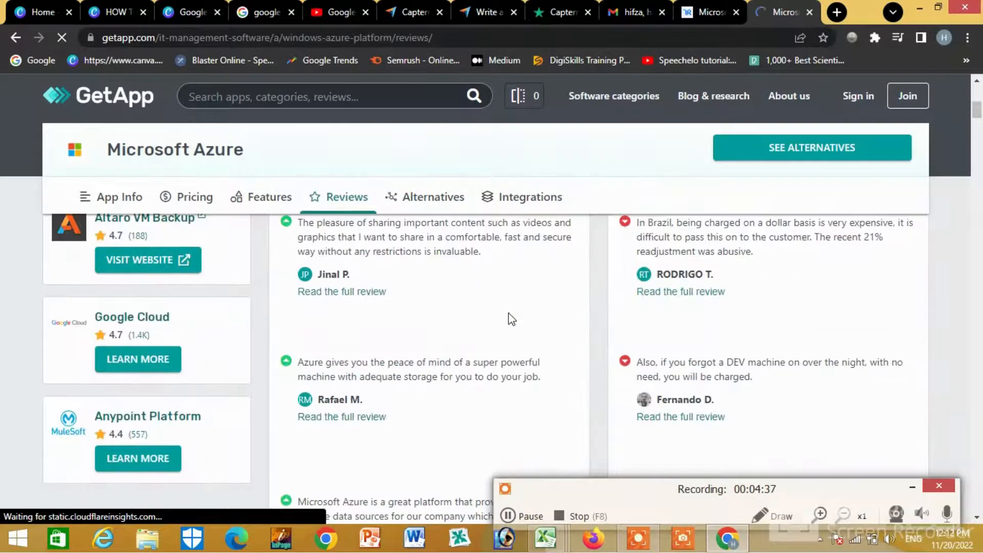
scroll(508, 312, "down", 1)
scroll(510, 314, "up", 3)
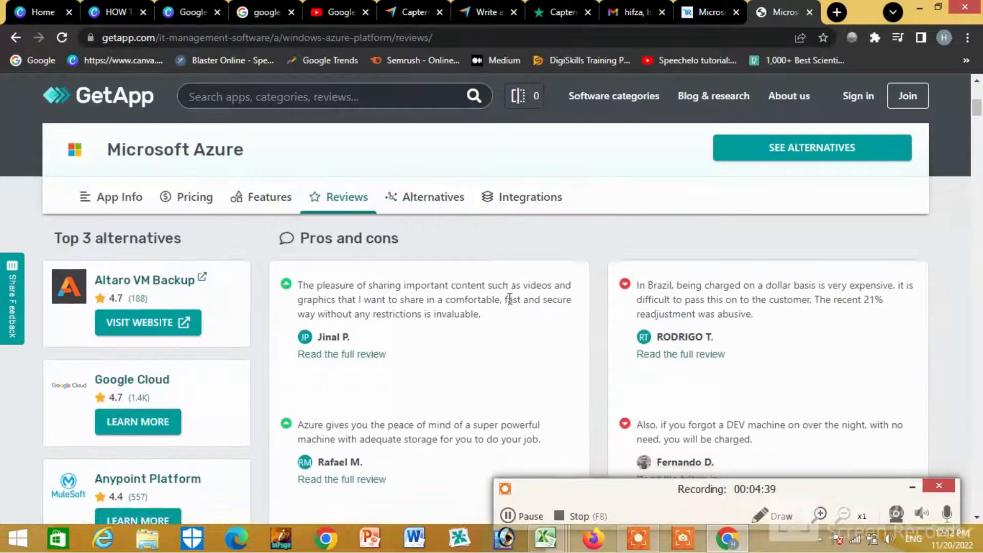
scroll(510, 302, "down", 3)
scroll(509, 328, "down", 1)
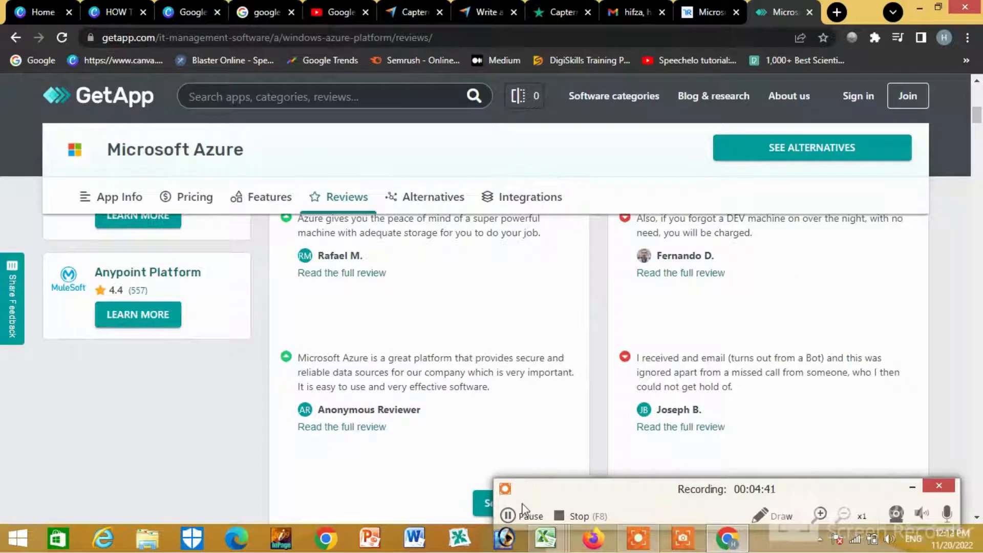
left_click(507, 520)
scroll(213, 461, "down", 1)
key("F7")
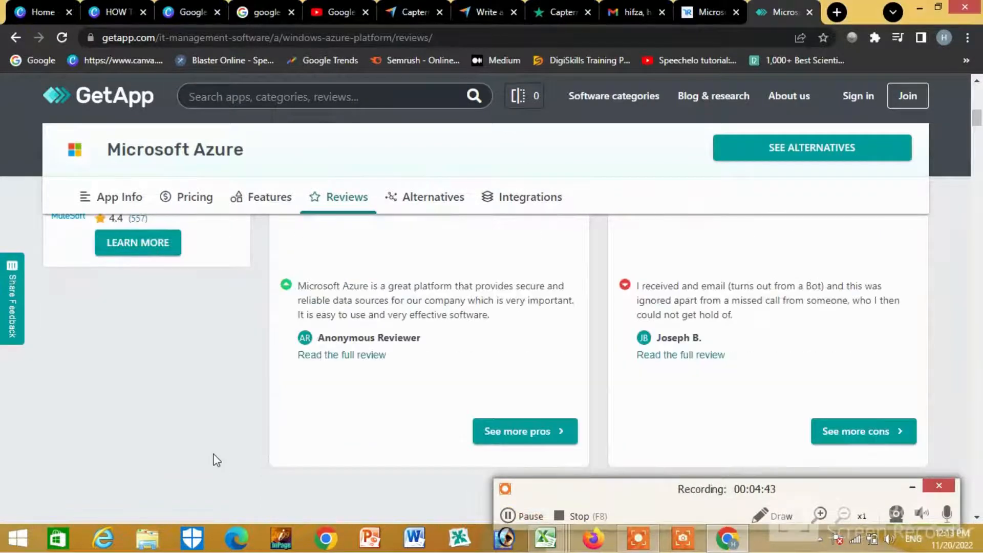
Open the full review behind the first entry under Pros and cons and expand its complete Pros text.
scroll(213, 461, "up", 5)
left_click_drag(417, 243, 327, 248)
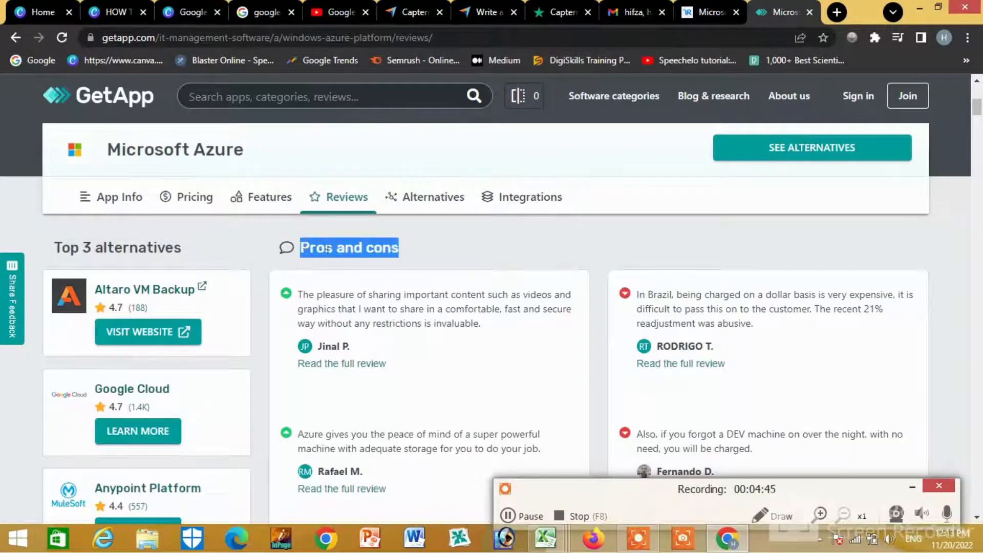
left_click(333, 365)
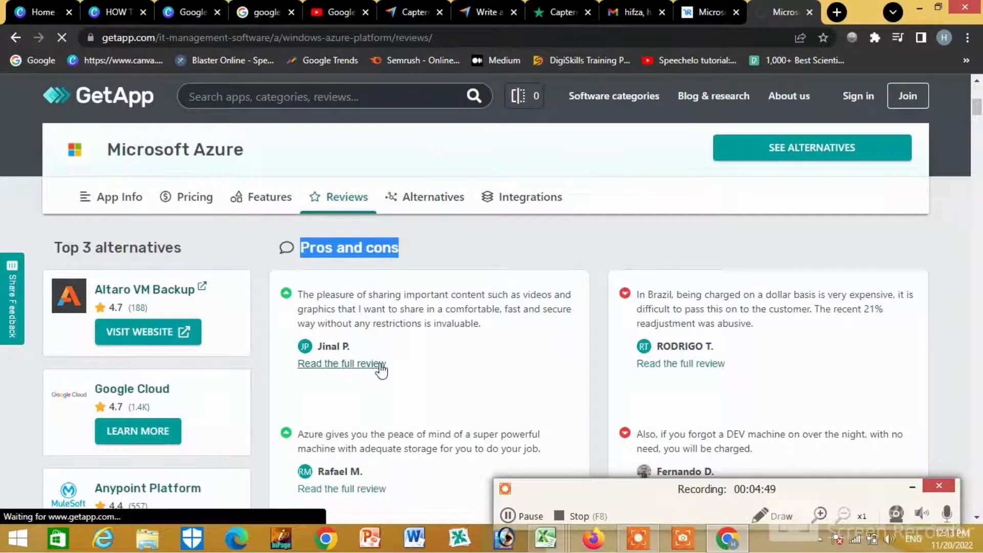
scroll(461, 366, "down", 4)
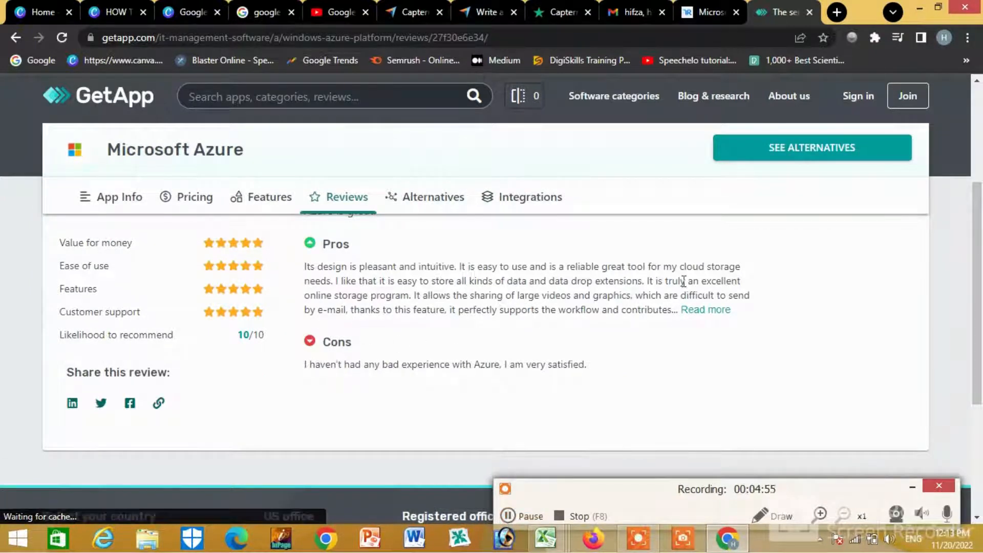
left_click(702, 311)
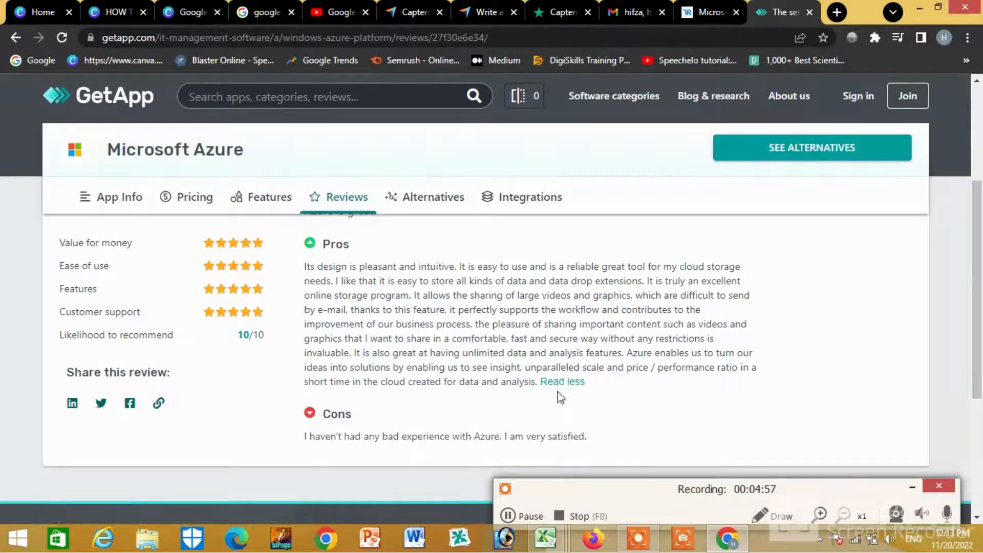
Copy the expanded Pros text from the GetApp review into the Pros field of the Capterra review form.
left_click_drag(536, 382, 311, 266)
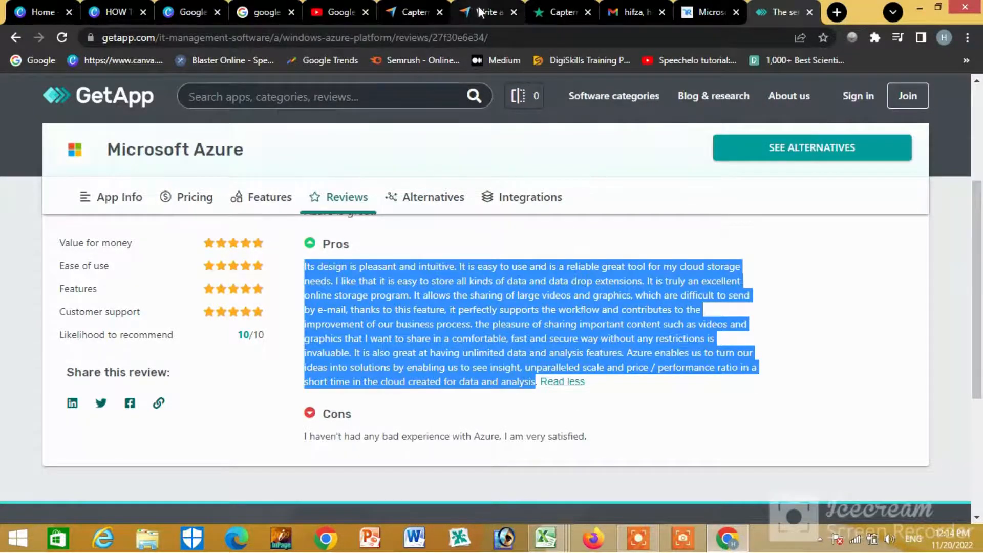
left_click(504, 12)
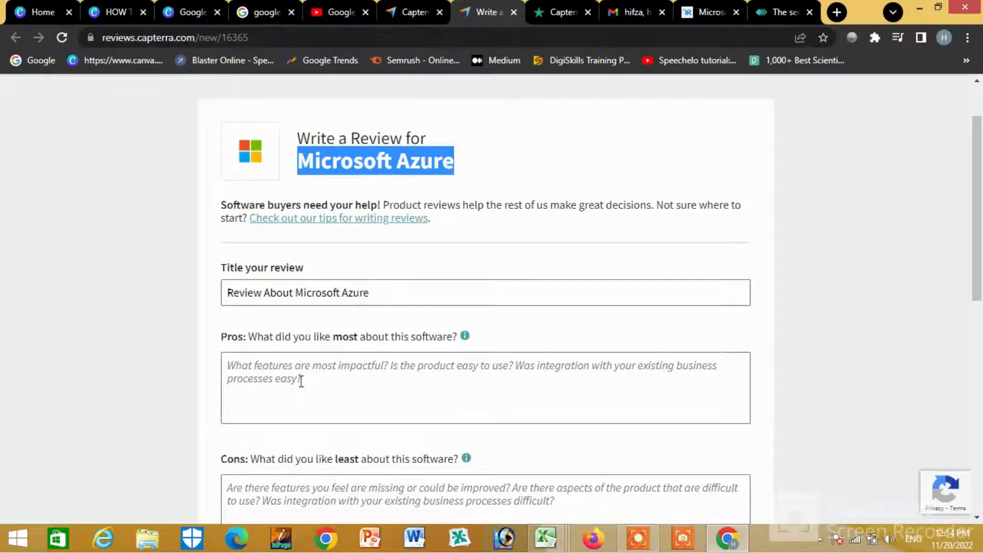
left_click(298, 389)
right_click(307, 379)
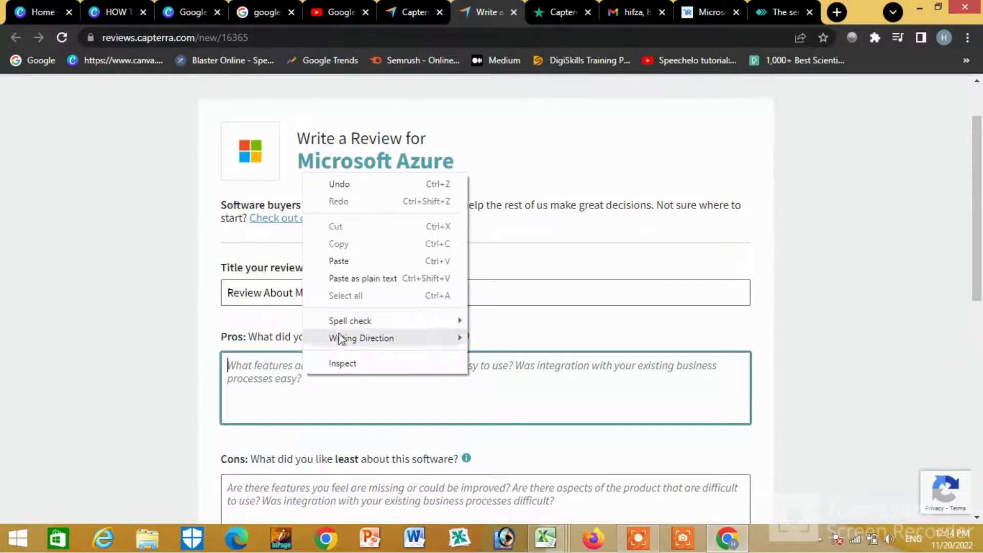
left_click(350, 258)
scroll(529, 444, "down", 3)
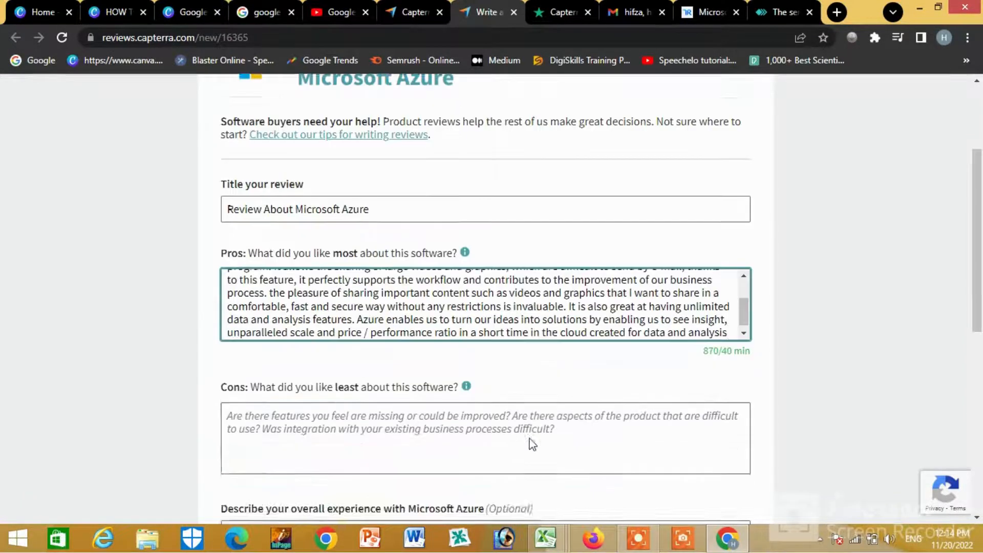
Fill the Cons field with "I haven't had any bad experience with Azure, I am very satisfied." copied from the GetApp review.
left_click(334, 380)
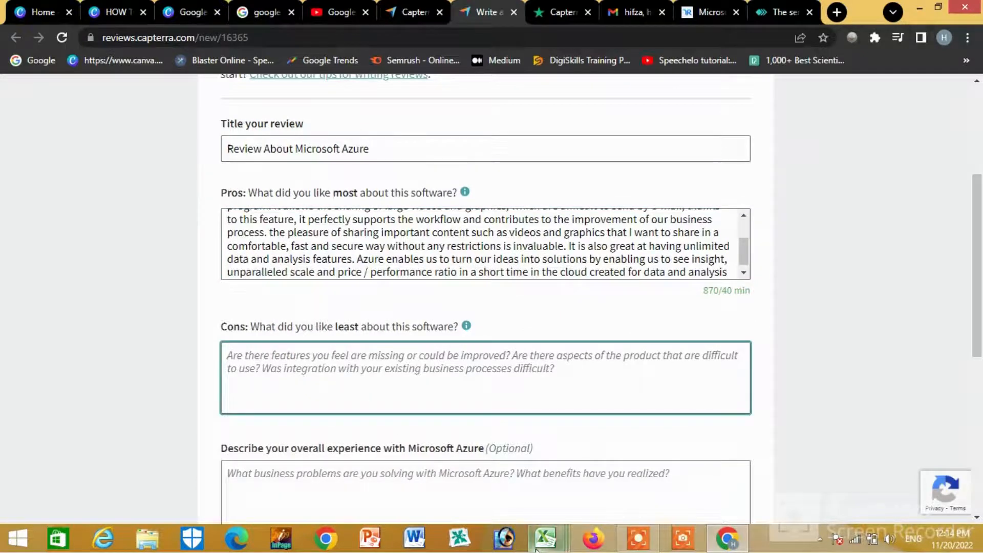
left_click(630, 542)
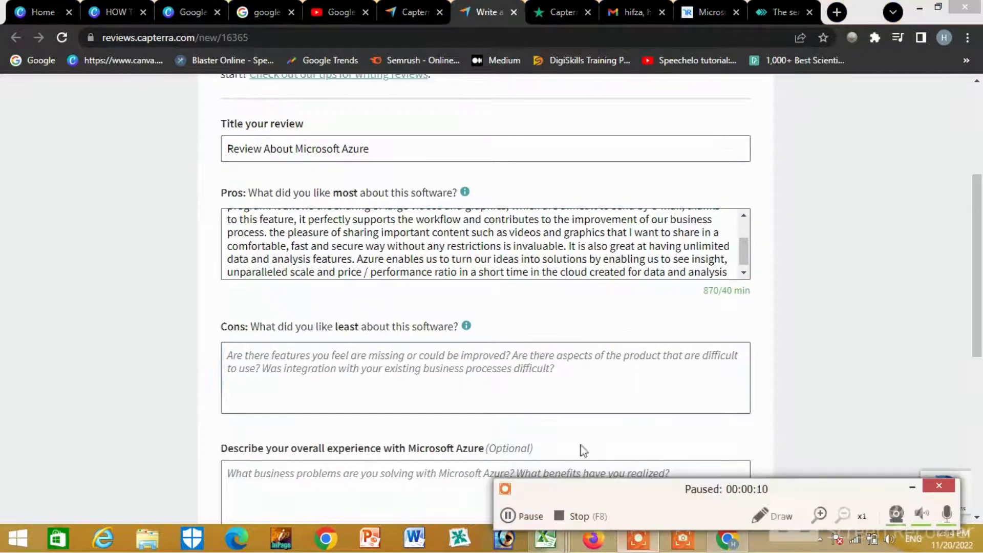
left_click(784, 11)
scroll(571, 367, "down", 2)
left_click_drag(588, 364, 306, 367)
right_click(323, 365)
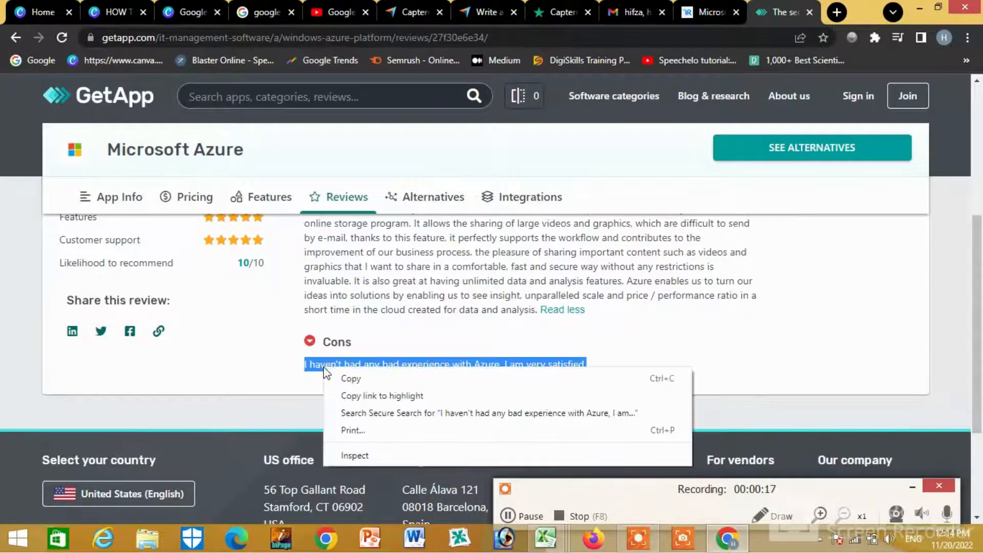
left_click(343, 377)
left_click(474, 8)
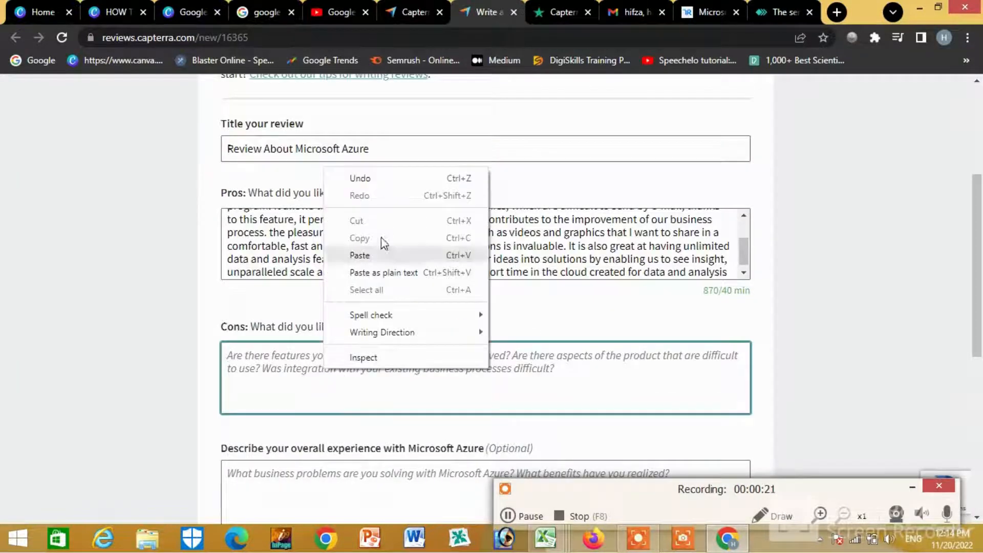
left_click(376, 255)
left_click(509, 515)
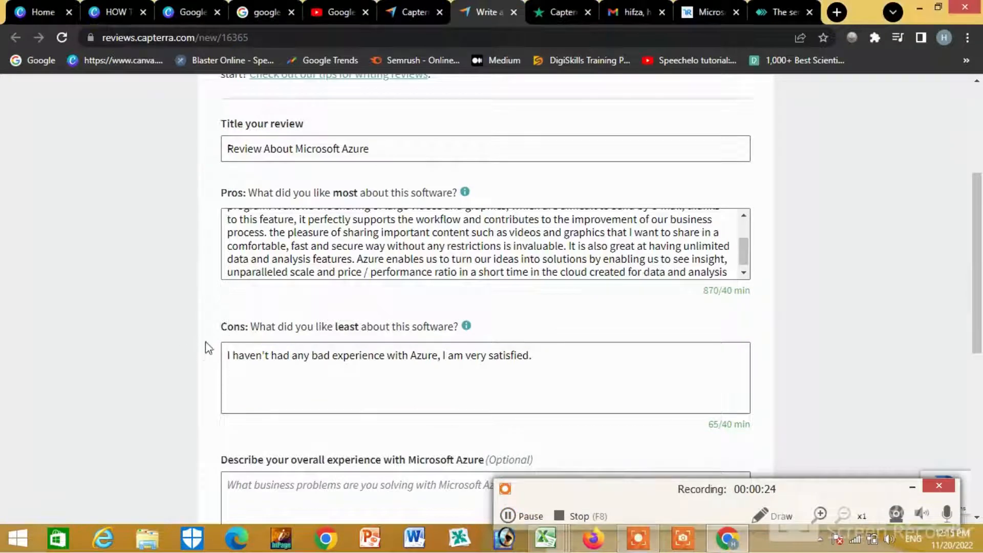
Fill the overall experience field with the GetApp review's summary paragraph, from "Intuitive and easy to use" to "My experience with Azure is great.".
scroll(215, 333, "up", 3)
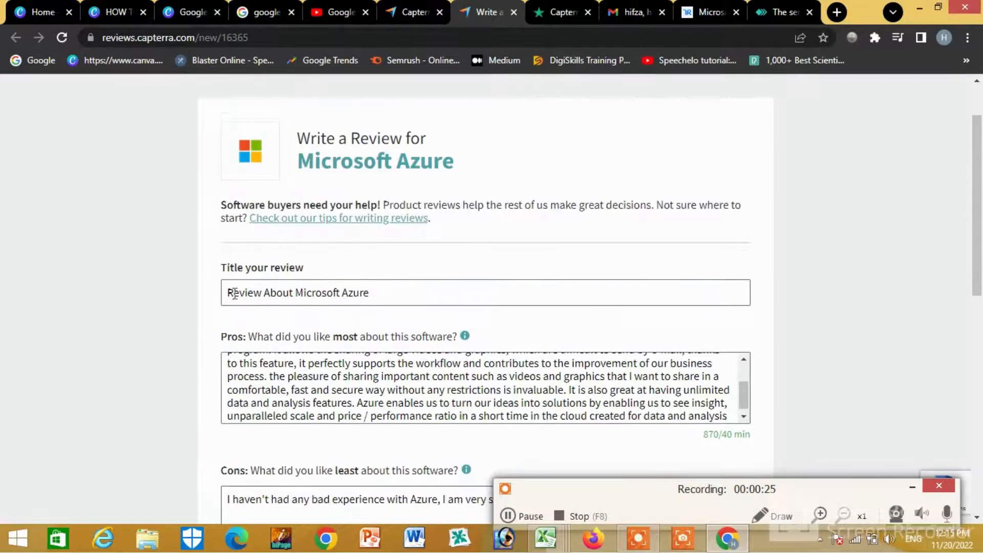
scroll(230, 379, "down", 1)
scroll(230, 379, "down", 3)
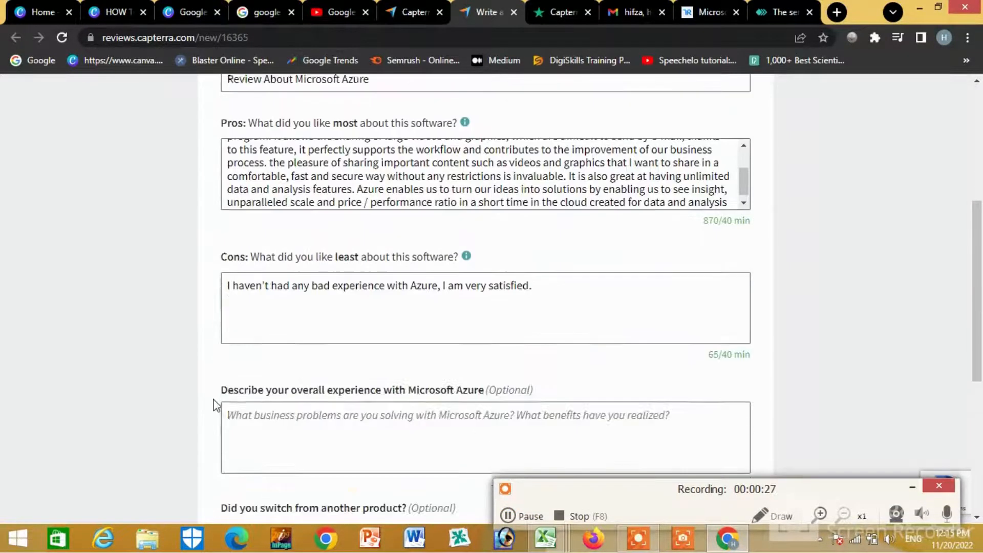
scroll(241, 399, "down", 3)
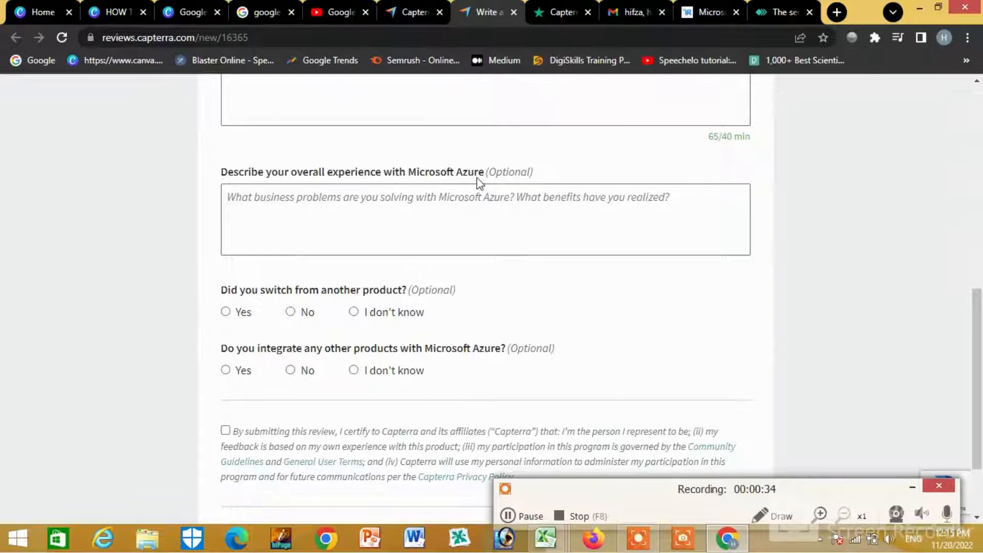
left_click(417, 197)
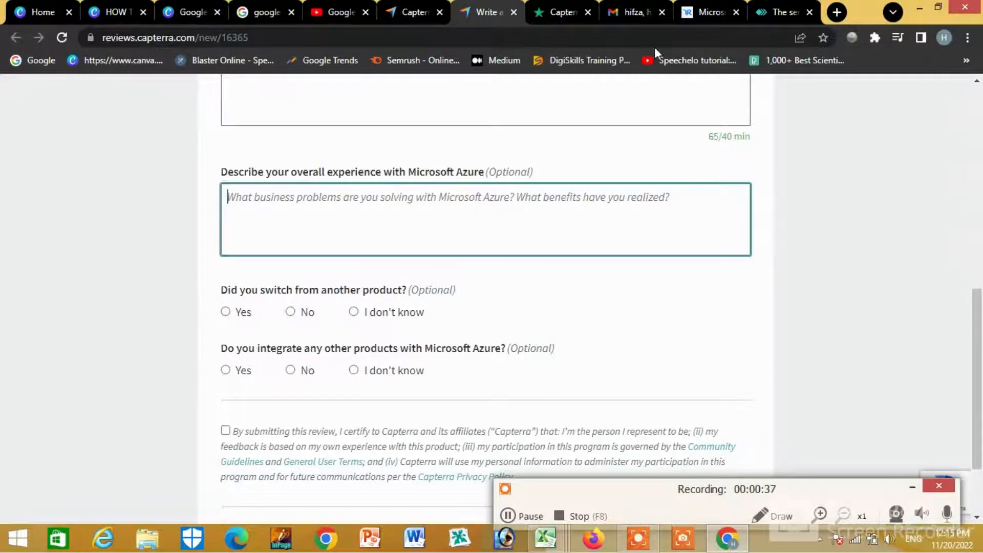
left_click(782, 12)
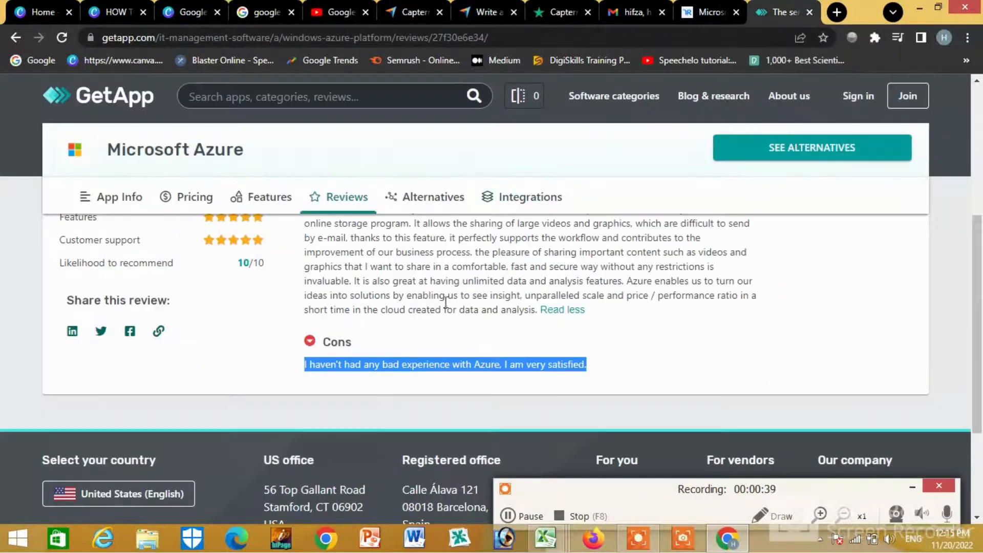
scroll(361, 306, "up", 10)
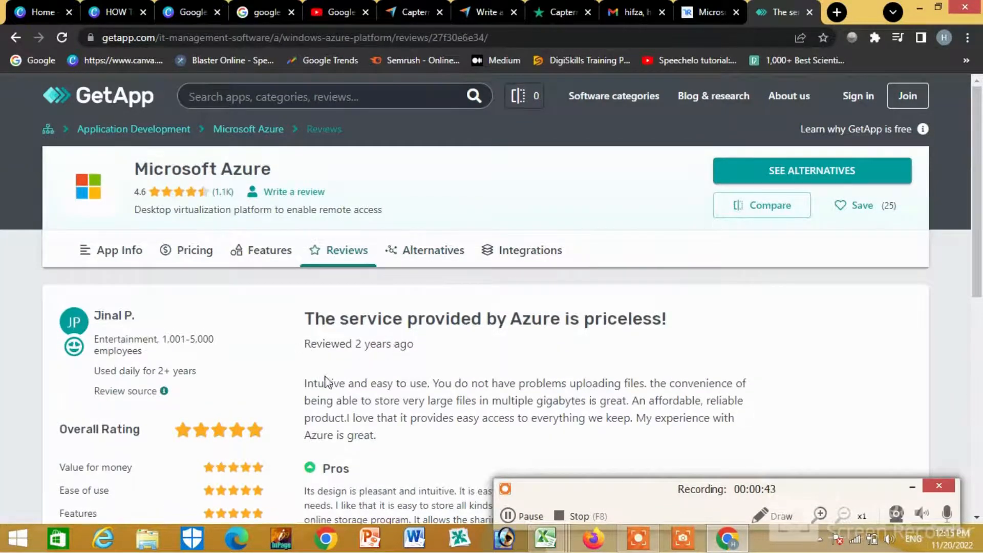
left_click_drag(382, 443, 305, 387)
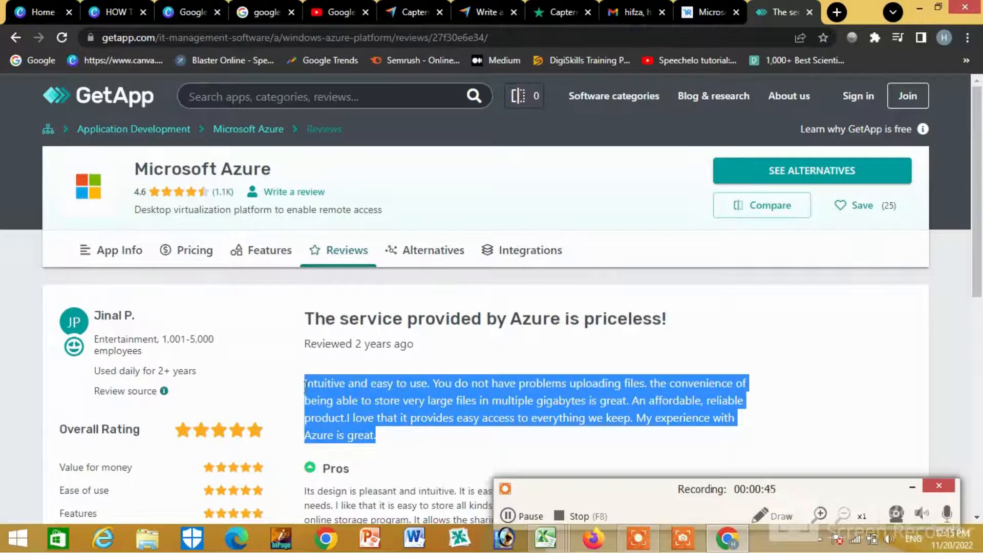
right_click(333, 385)
left_click(358, 398)
left_click(491, 9)
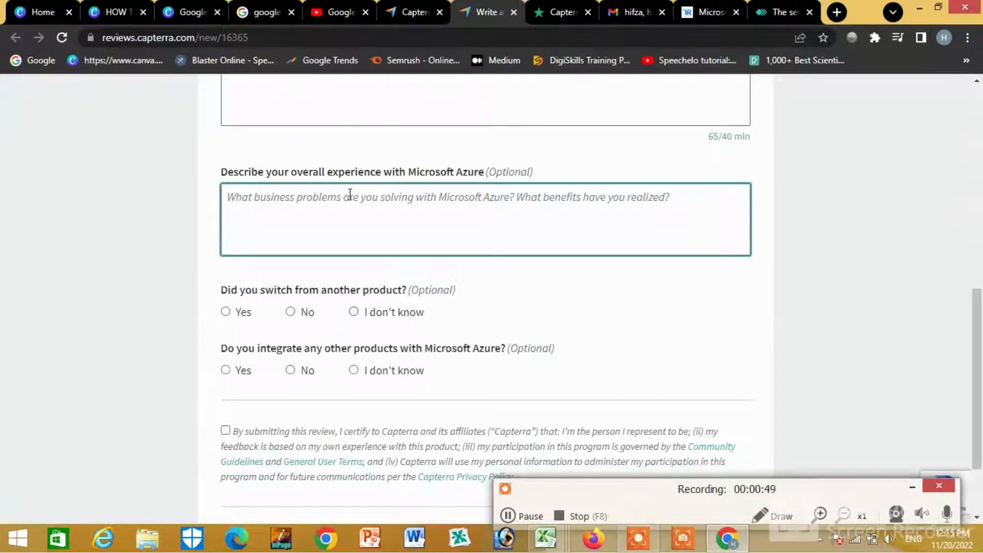
right_click(290, 205)
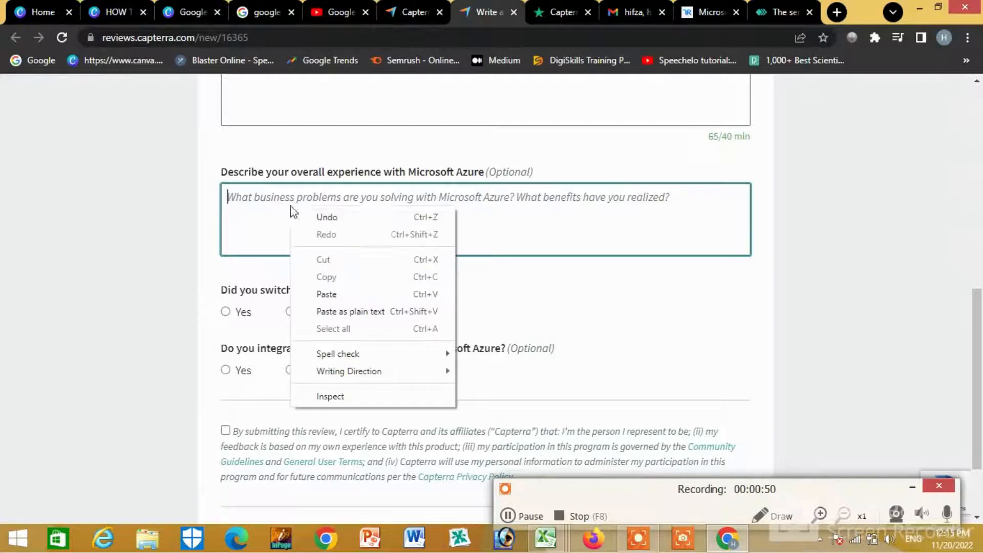
left_click(340, 294)
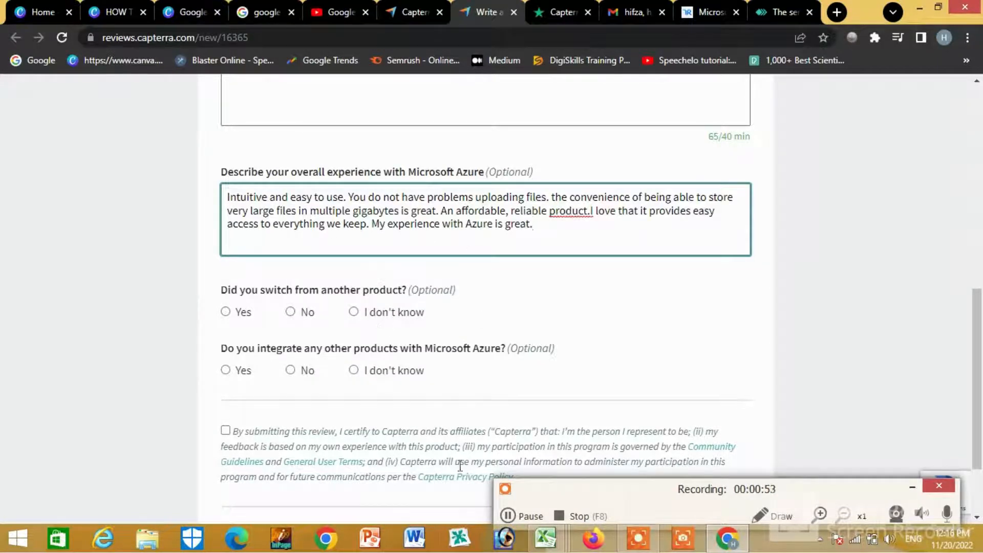
Answer No to both optional questions, about switching from another product and integrating other products with Microsoft Azure.
left_click(507, 516)
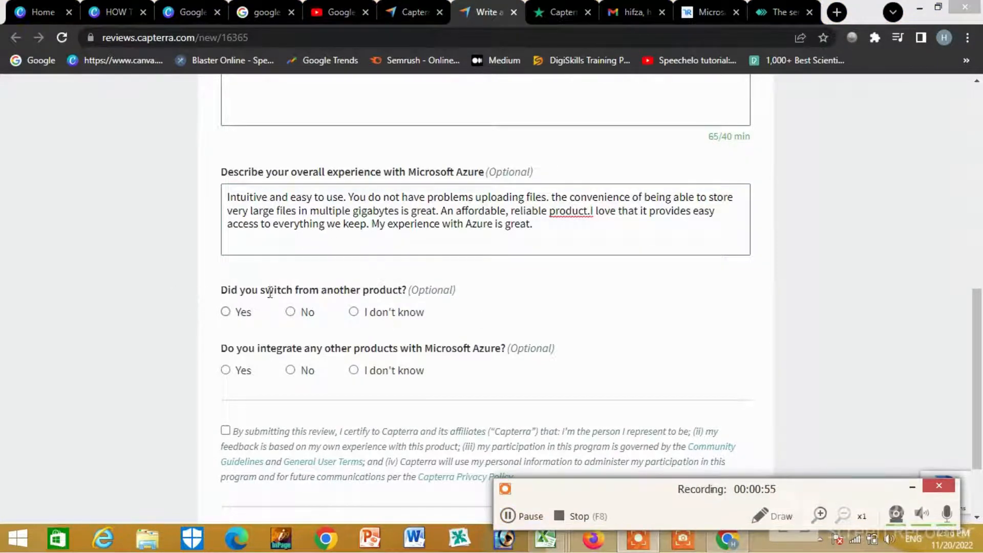
left_click(353, 314)
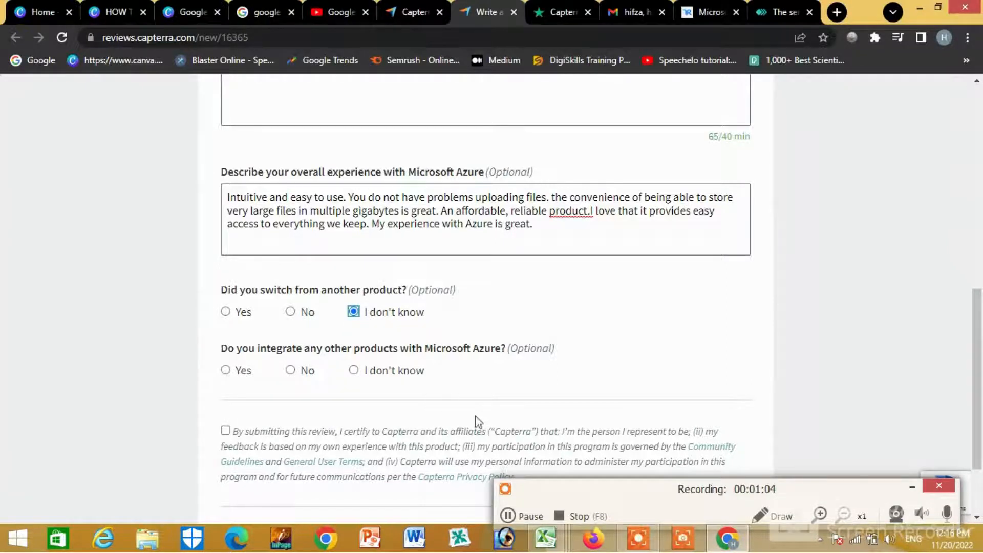
left_click(290, 311)
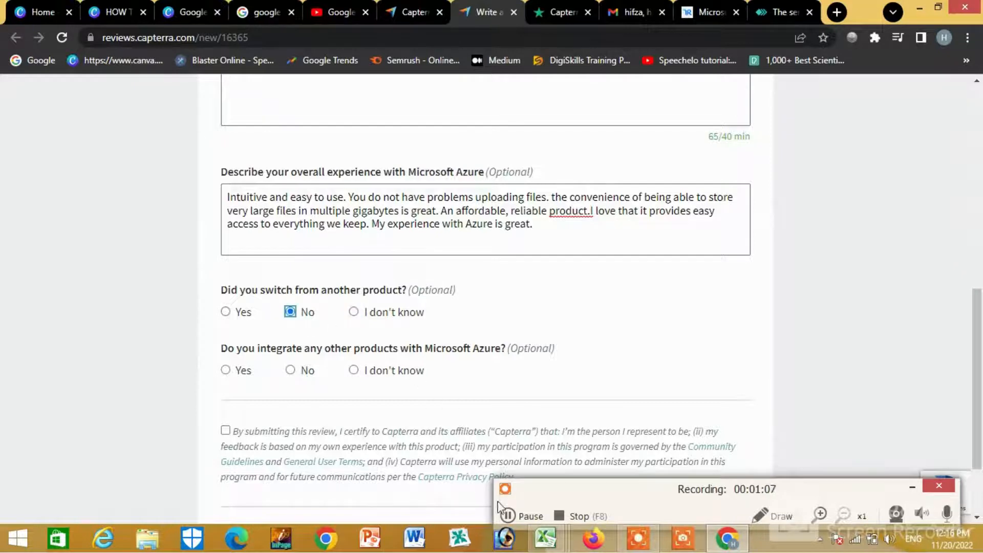
left_click(507, 516)
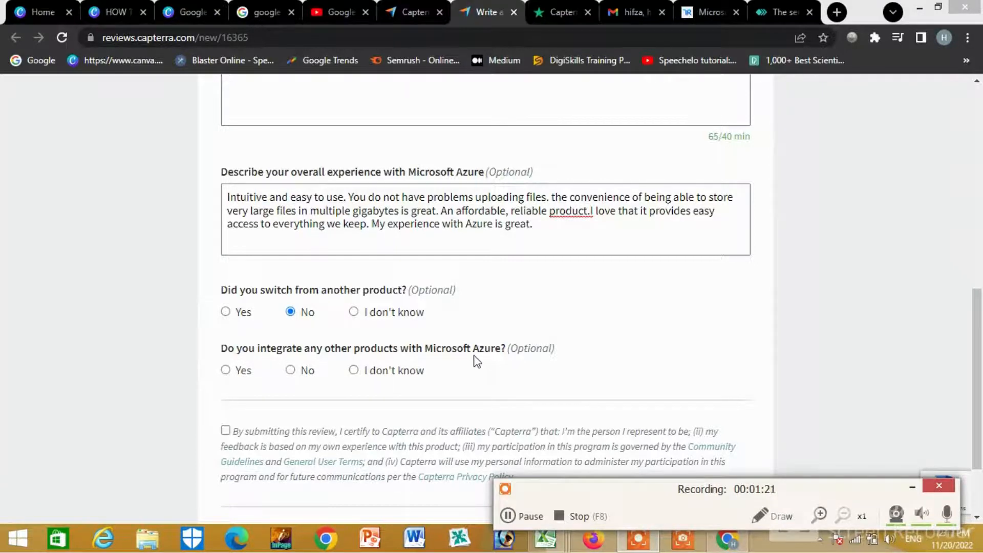
left_click(288, 375)
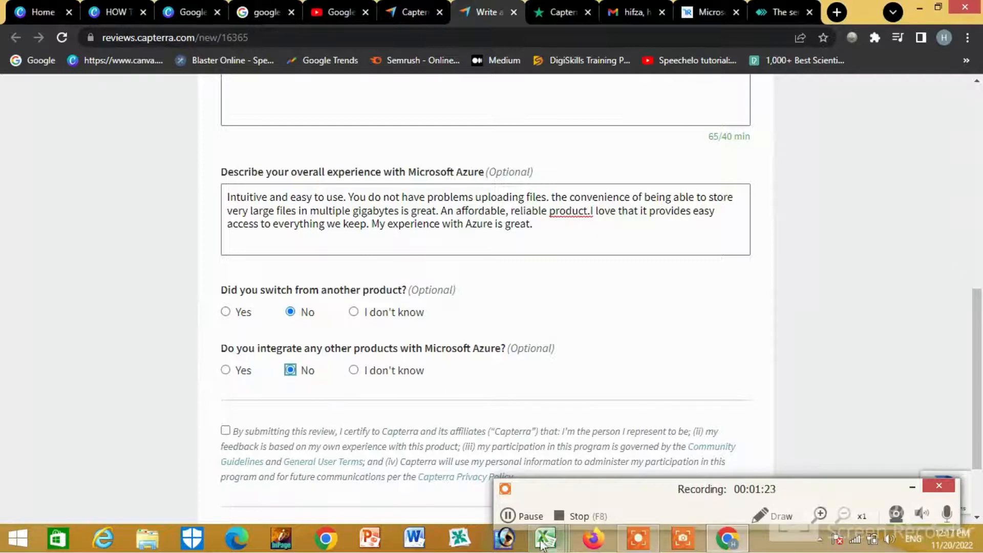
Accept the certification statement at the end of the form and submit the review.
left_click(225, 430)
scroll(450, 392, "down", 1)
scroll(450, 391, "down", 1)
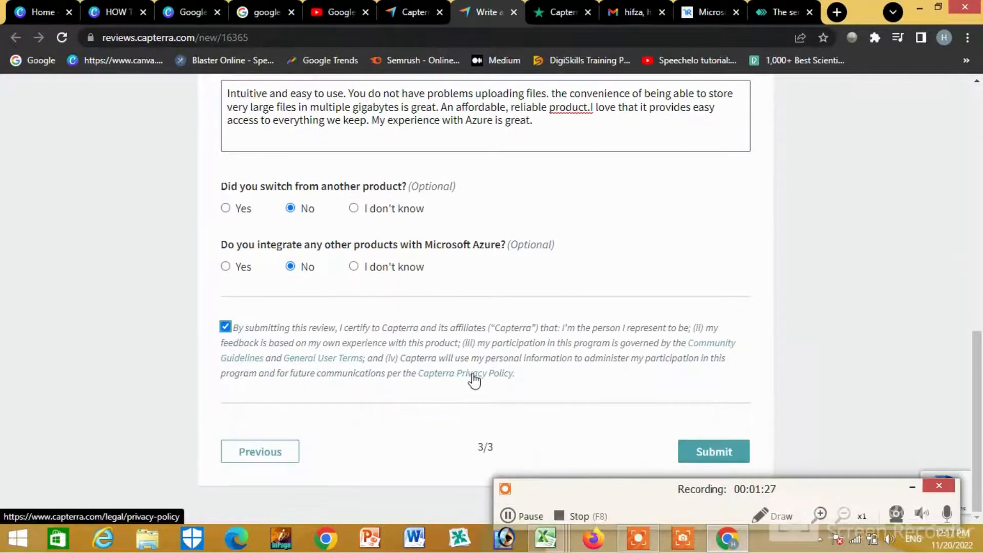
left_click(507, 516)
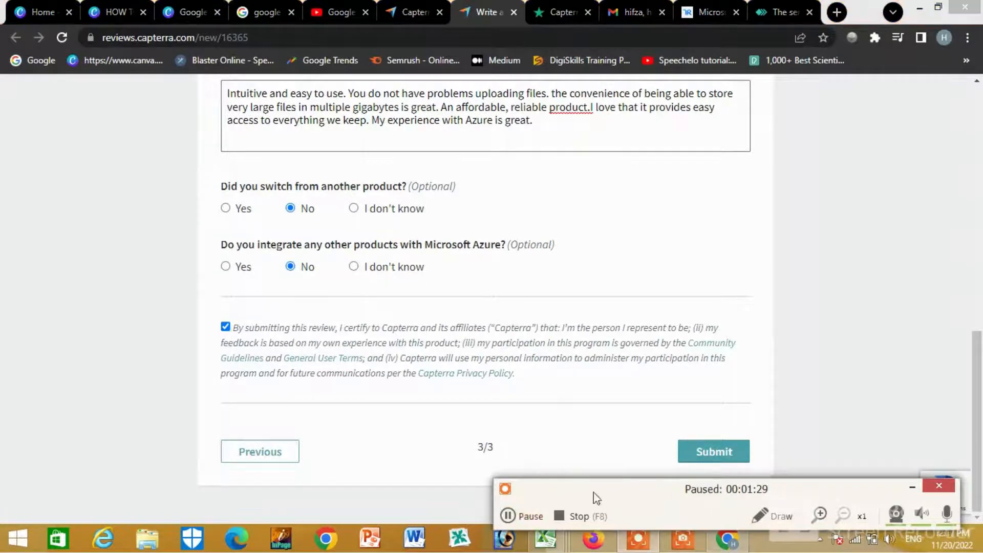
left_click(507, 516)
left_click(713, 458)
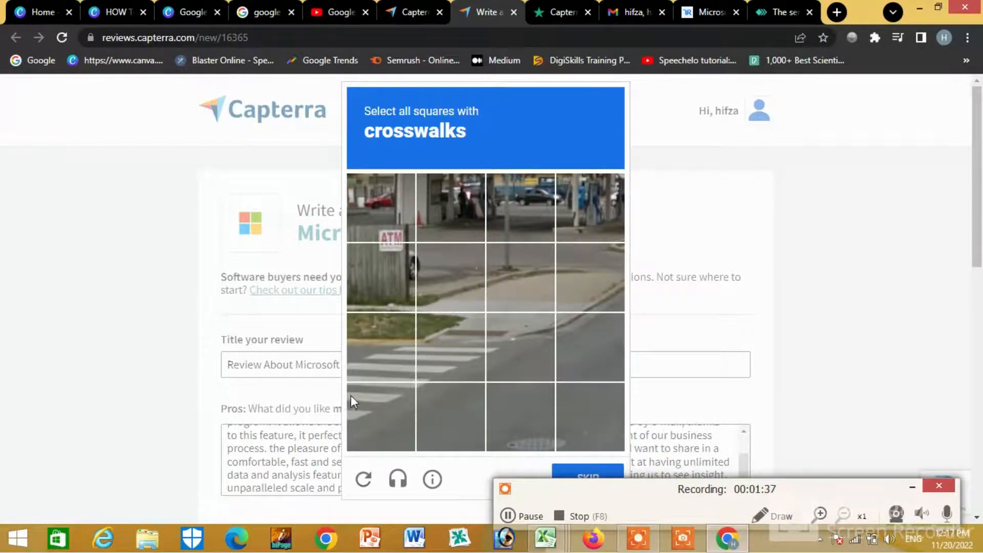
Mark the crosswalk squares in the image challenge and verify the selection to finish submitting the review.
left_click(361, 403)
left_click(404, 348)
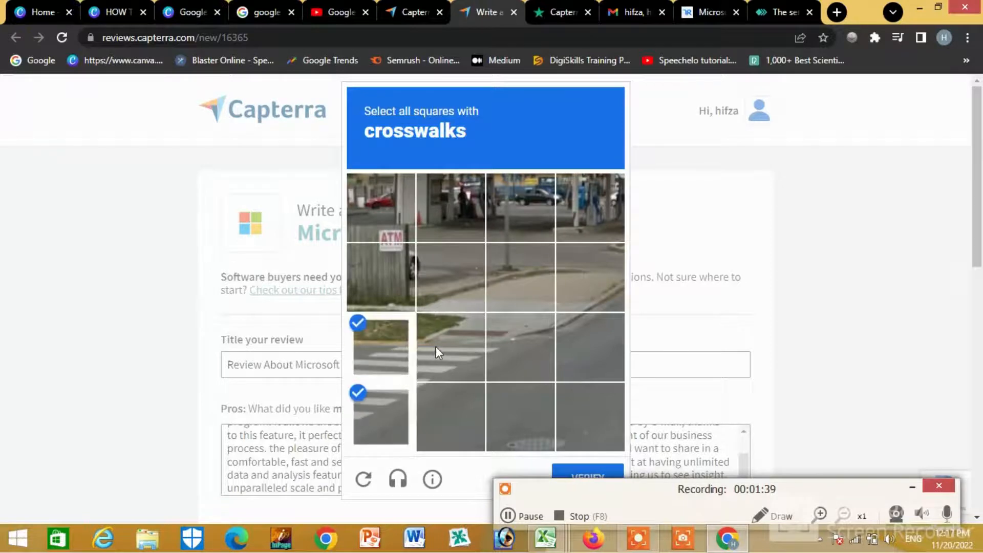
left_click(438, 346)
left_click(504, 348)
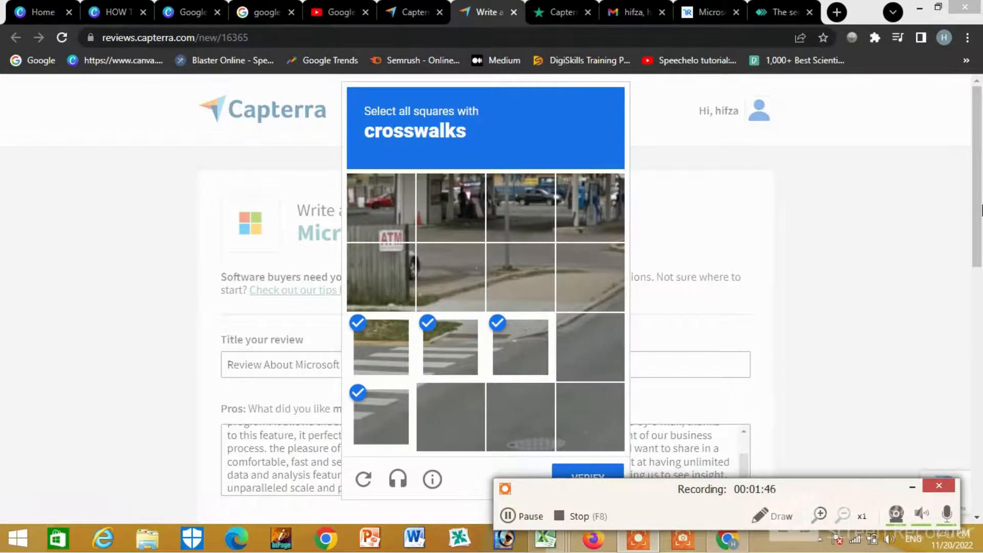
scroll(604, 384, "down", 1)
left_click(568, 426)
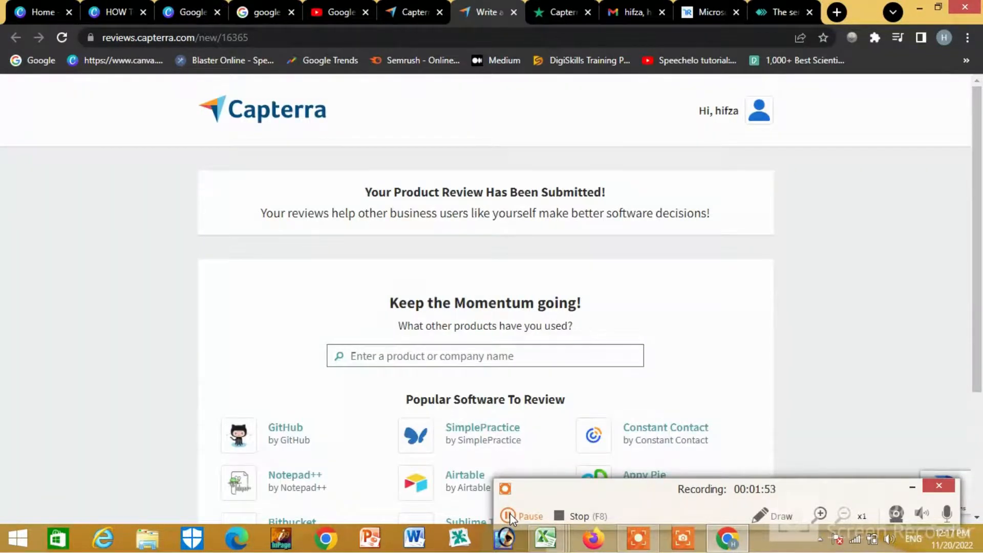
left_click(509, 515)
left_click(508, 515)
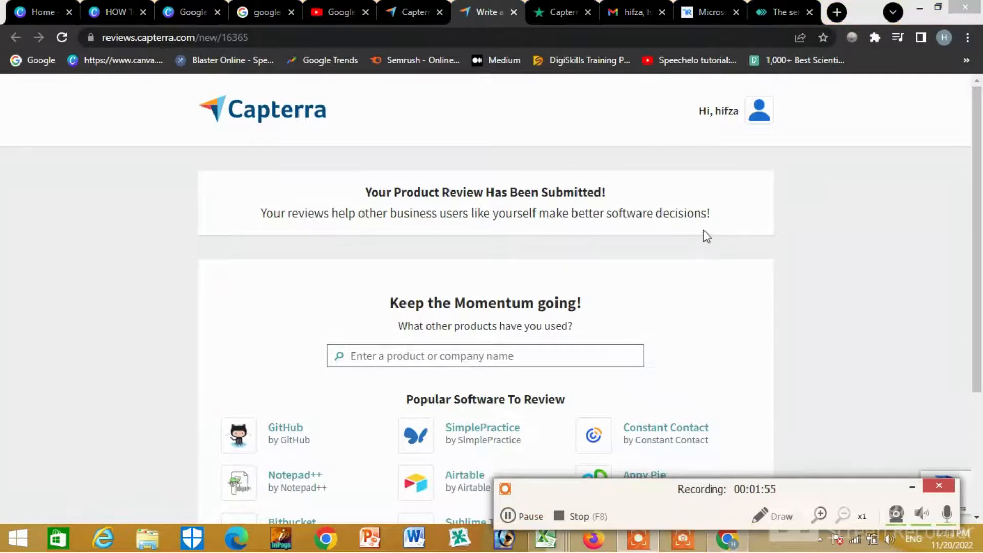
left_click_drag(610, 195, 366, 192)
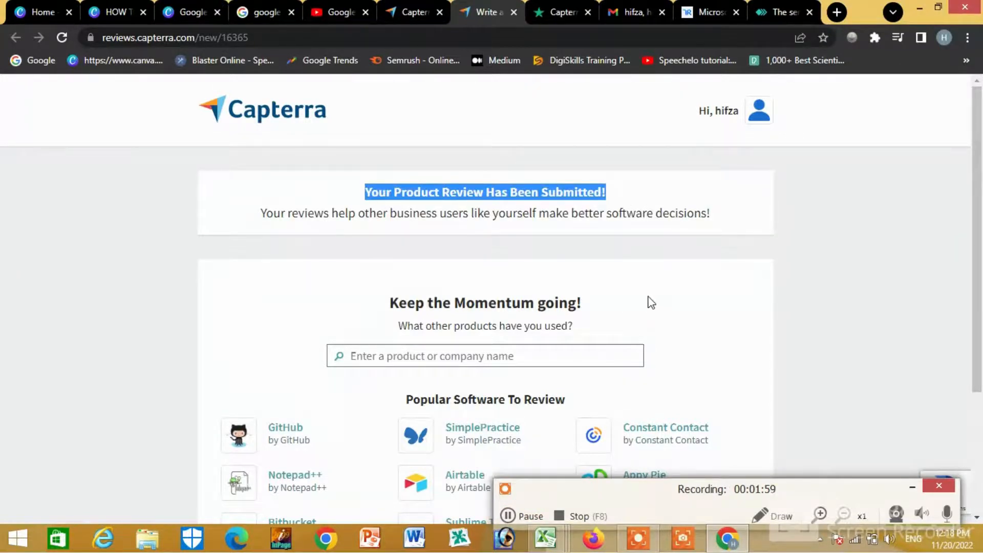
left_click(515, 512)
left_click(516, 512)
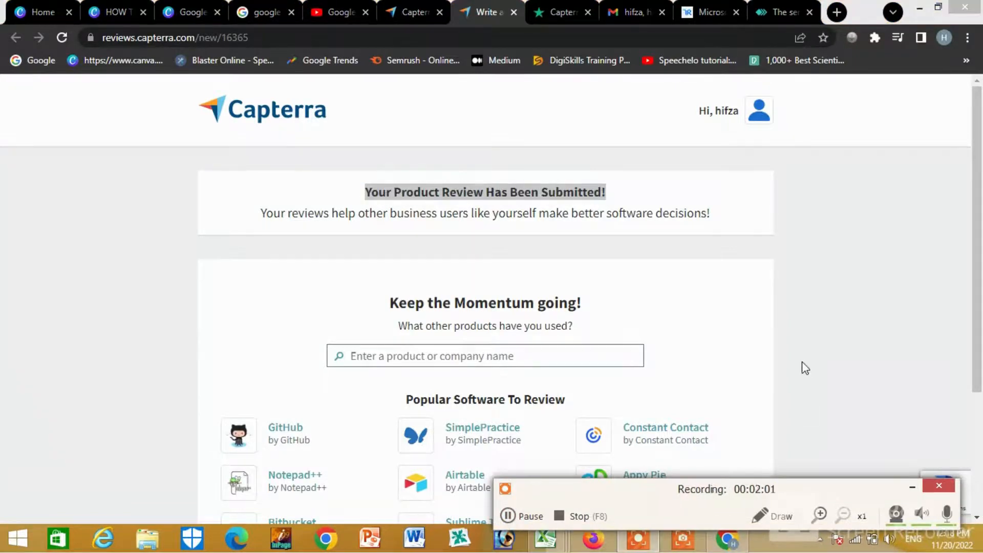